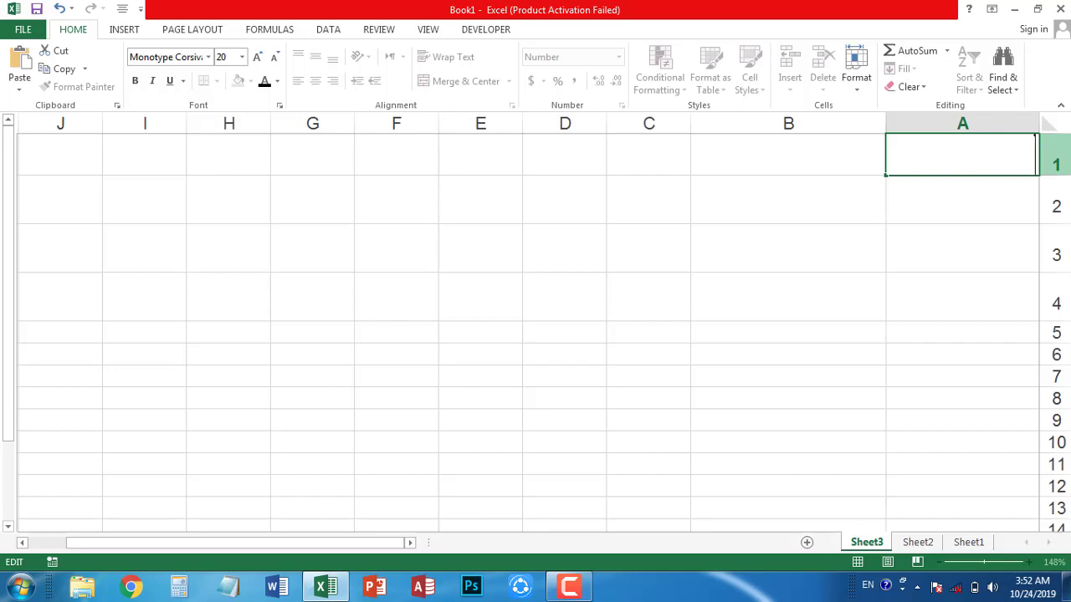
Enter the Kurdish header كۆد in A1 and copy it across into B1
key("alt+shift")
type("كۆد")
left_click(852, 165)
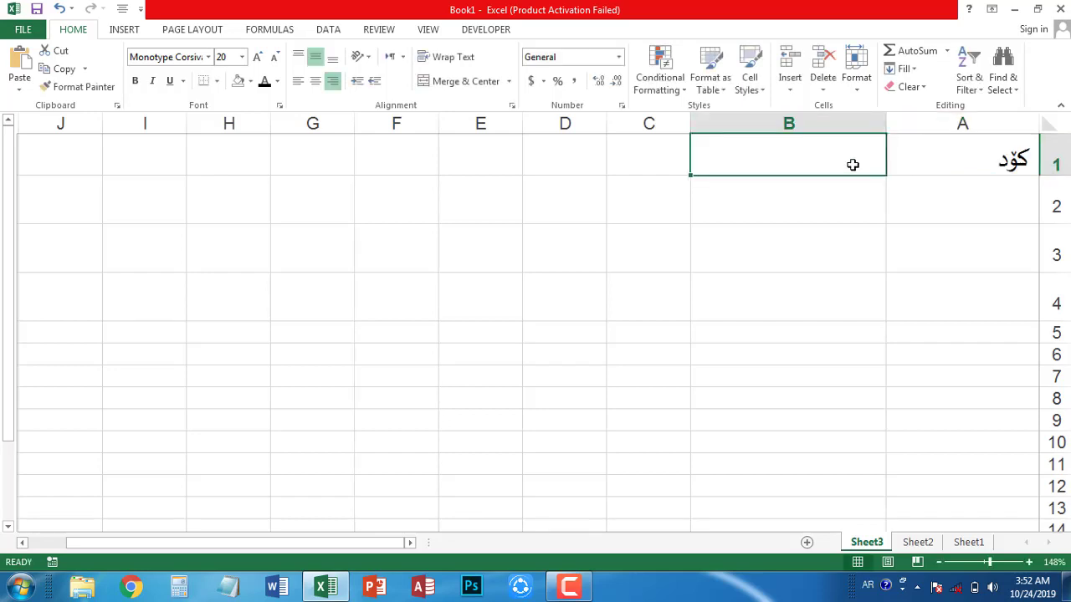
left_click(922, 167)
mouse_move(887, 175)
left_mouse_down()
mouse_move(763, 184)
mouse_move(782, 156)
left_mouse_up()
Replace B1's content with the header جۆری سیمکارت
left_click(784, 157)
key("BackSpace")
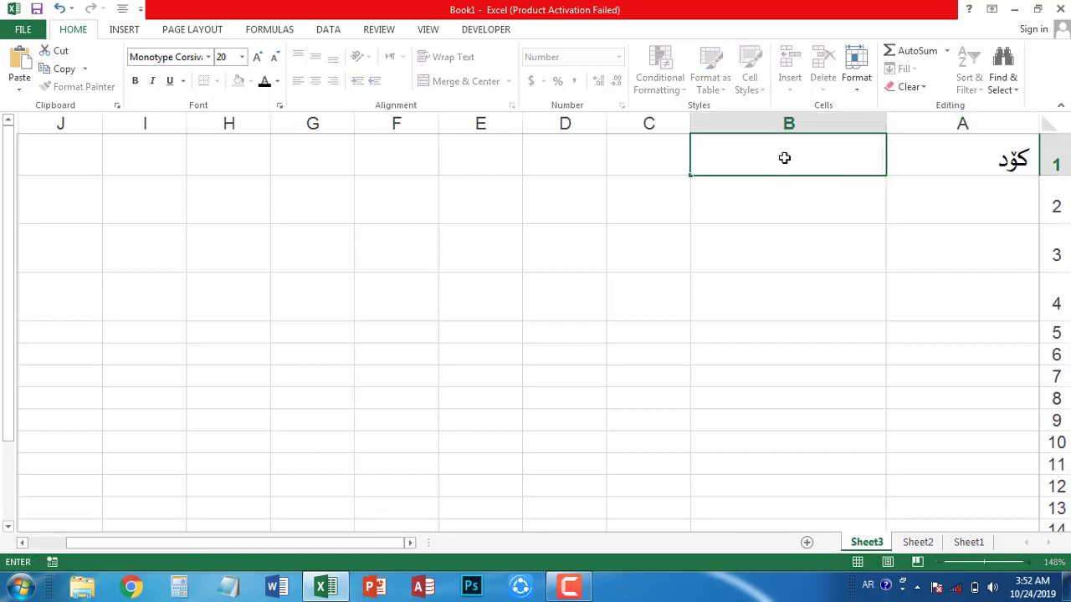
type("جۆر")
type("ی سیم")
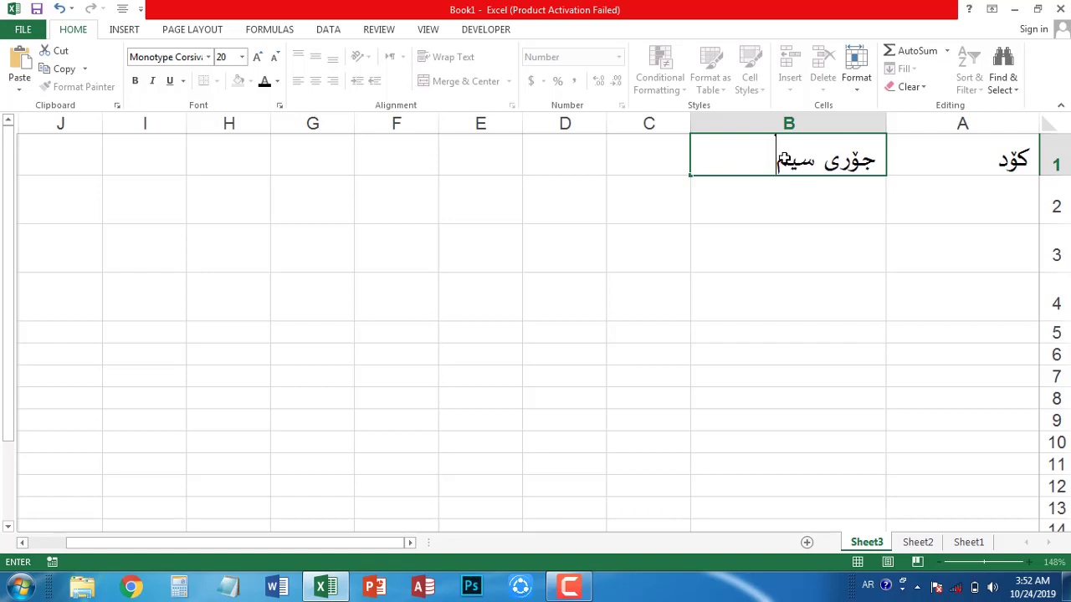
type("کا")
type("رت")
left_click(927, 197)
key("Up")
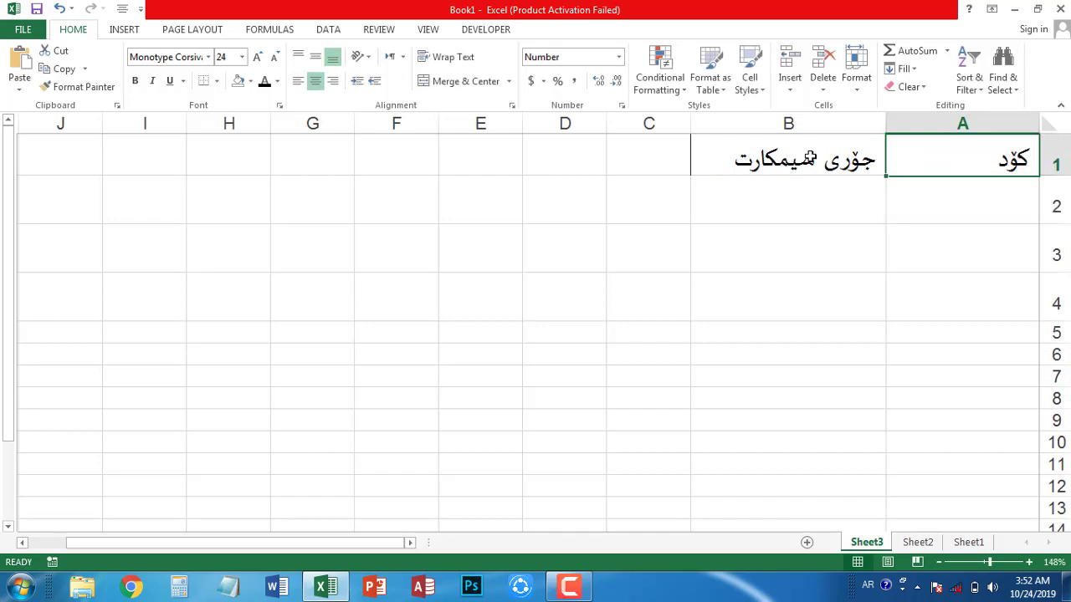
left_click(808, 159, "shift")
Fill the A1:B1 header cells light green from the mini toolbar
right_click(789, 151)
left_click(871, 134)
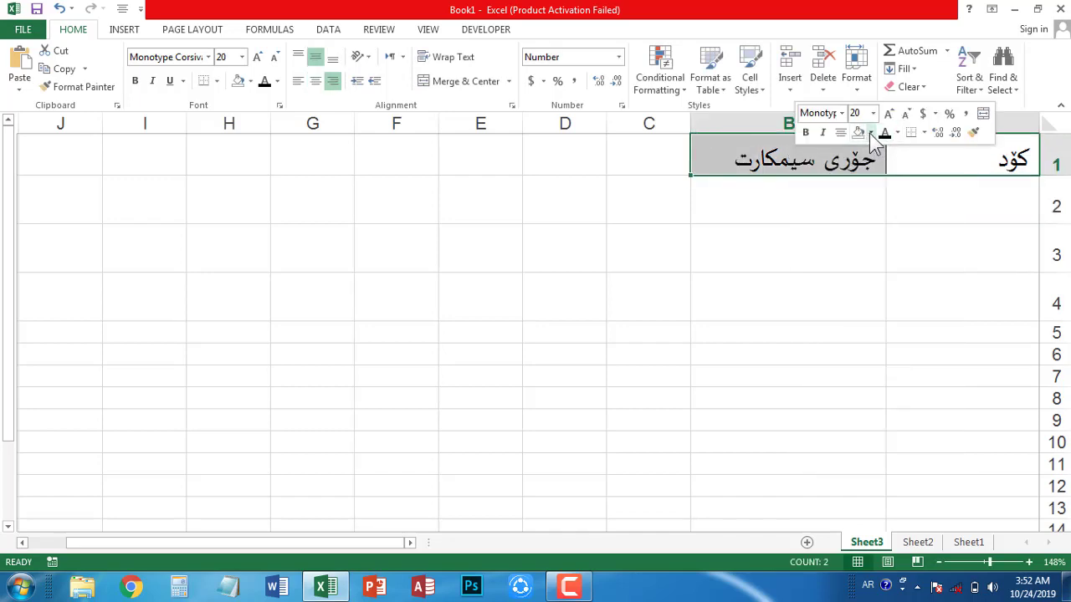
left_click(904, 250)
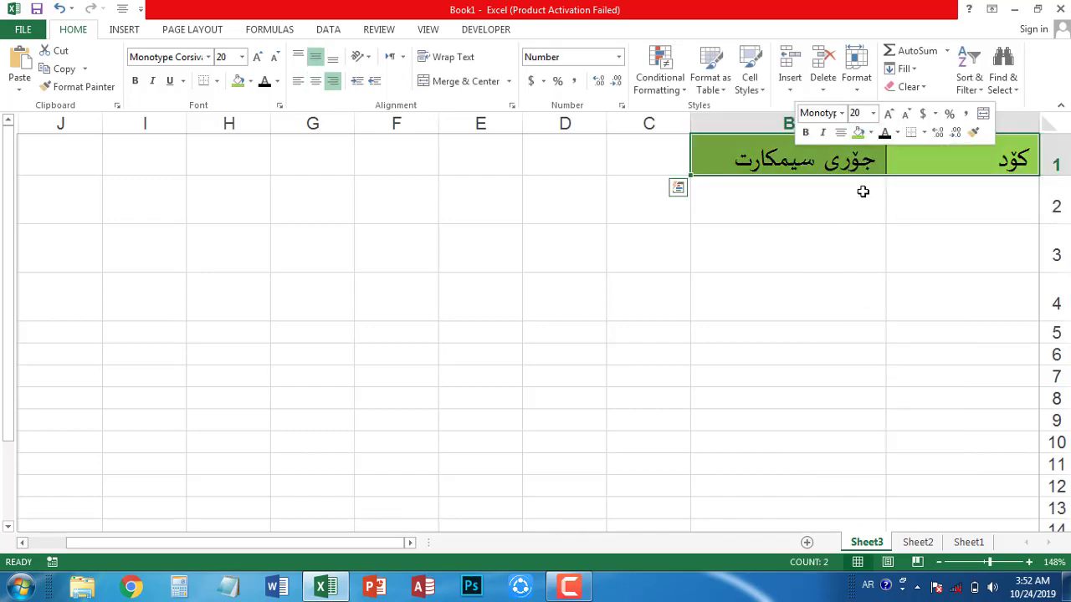
Leave the header font colour unchanged and type the code 0770 in A2
left_click_drag(915, 165, 813, 162)
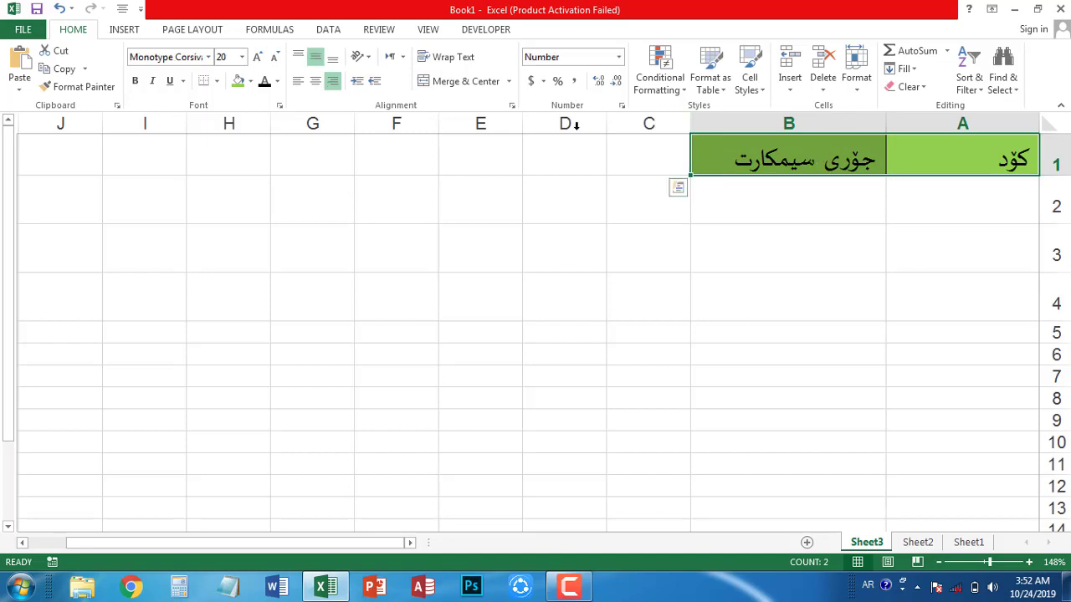
right_click(756, 149)
left_click(862, 134)
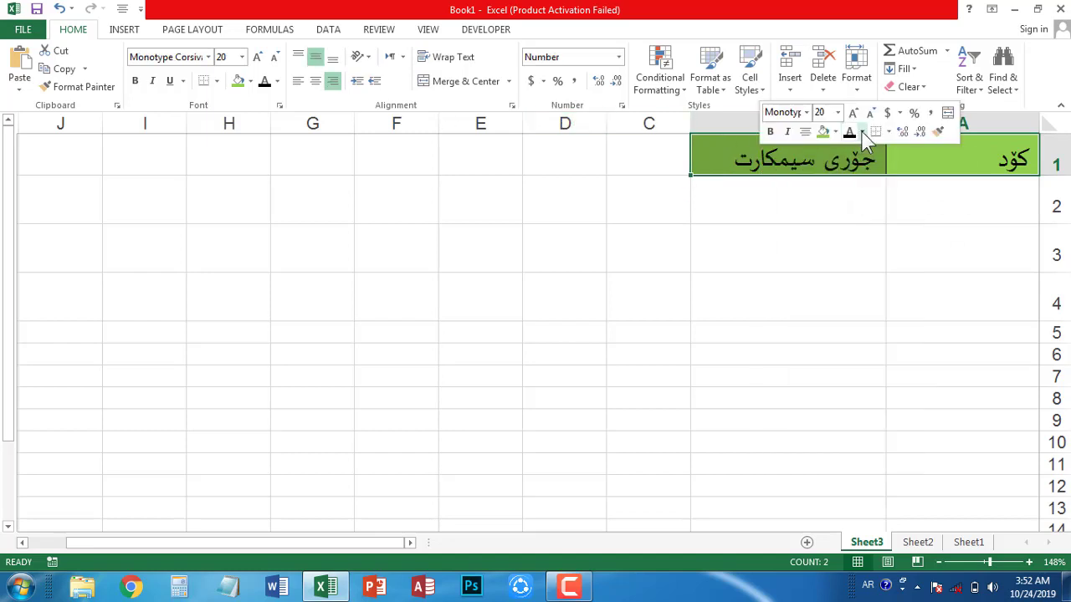
left_click(862, 134)
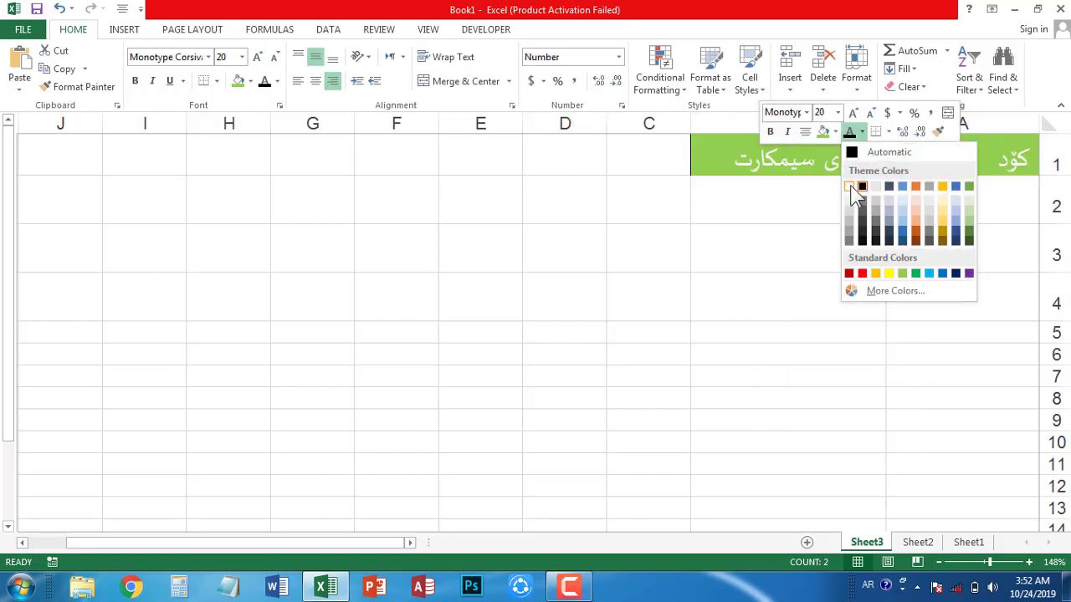
left_click_drag(765, 239, 942, 205)
left_click(943, 205)
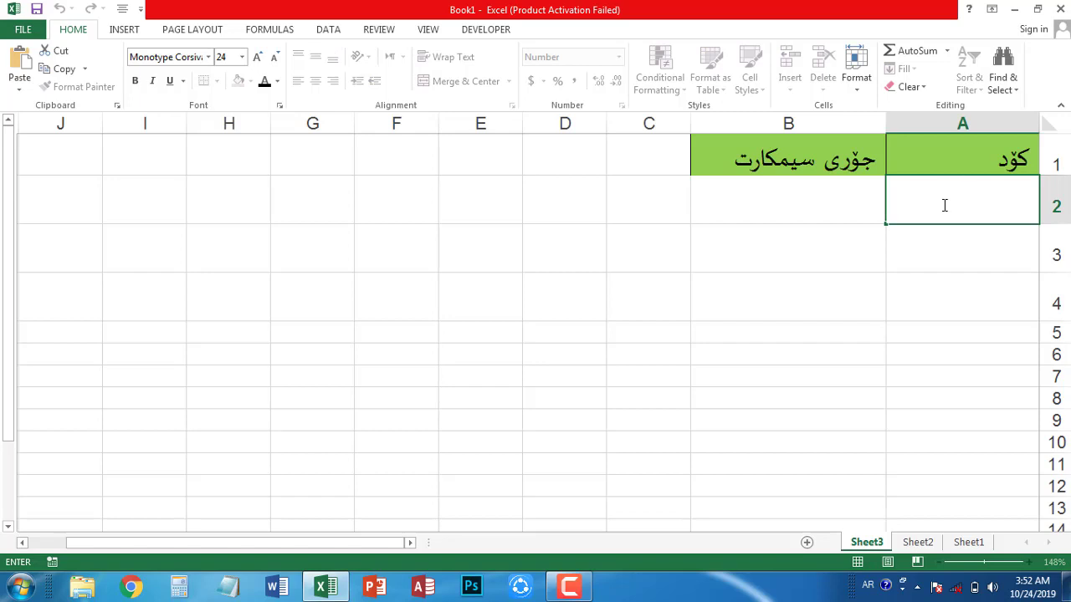
type("0770")
Commit 0770 in A2, then clear the cell to re-enter it
key("Return")
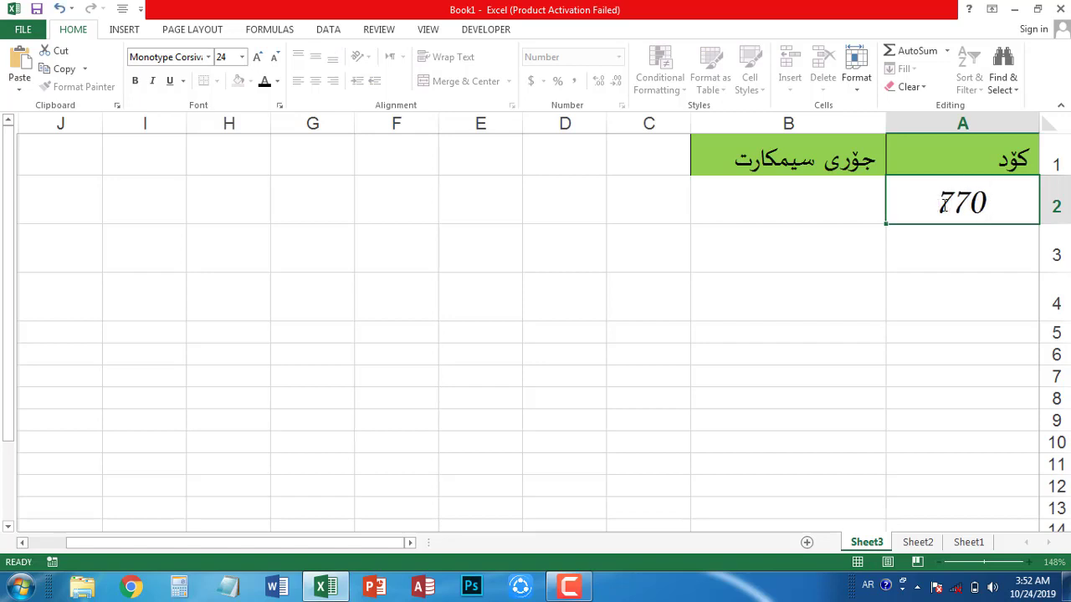
left_click(944, 205)
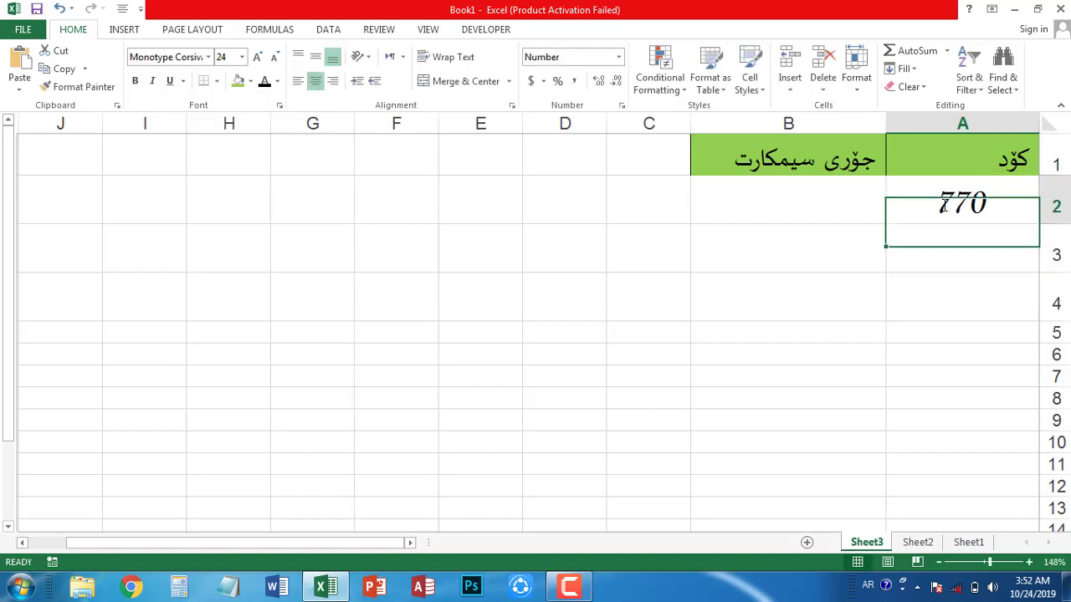
key("BackSpace")
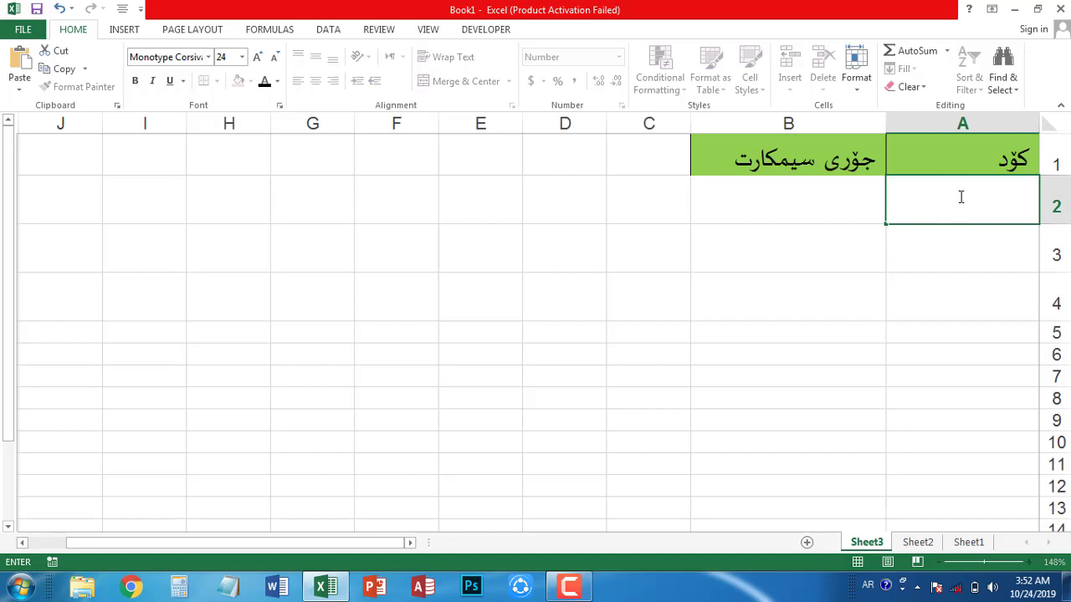
left_click(961, 196)
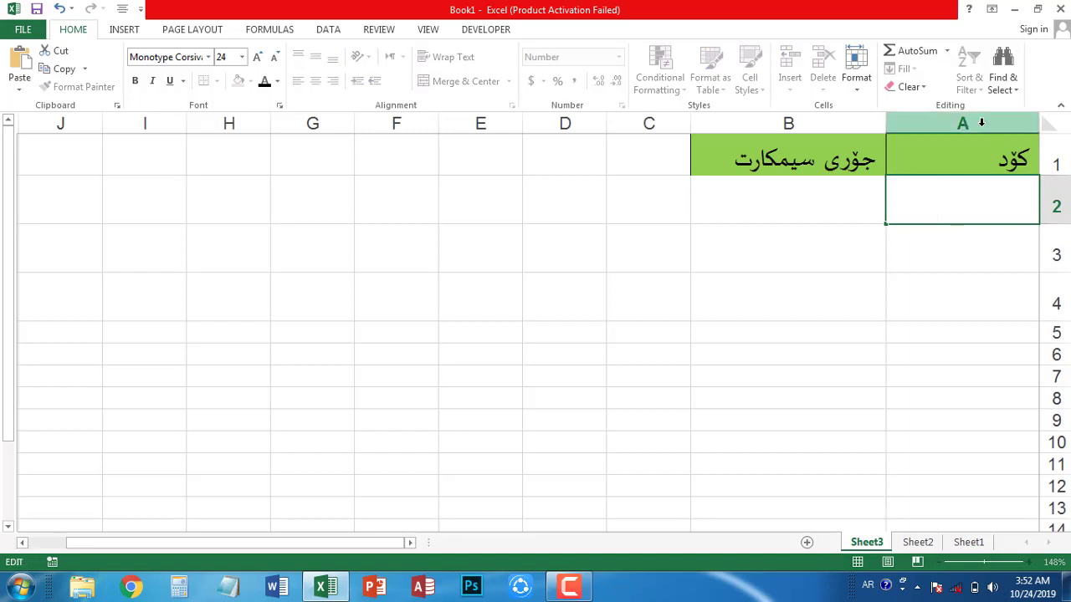
Format the whole of column A as Text through Format Cells
left_click(981, 123)
right_click(981, 128)
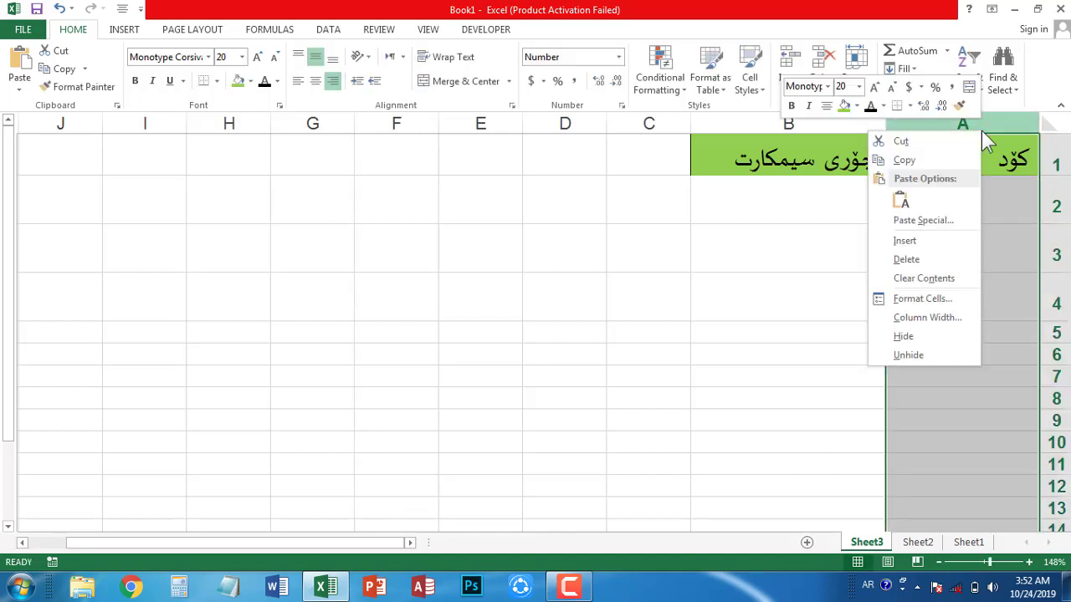
left_click(923, 298)
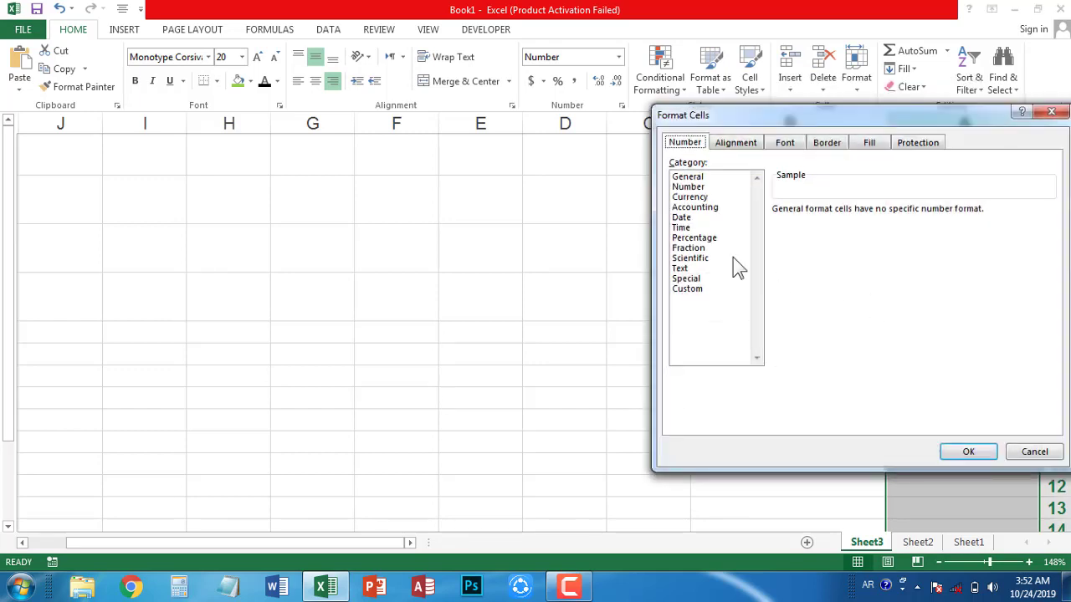
left_click(687, 268)
left_click(968, 452)
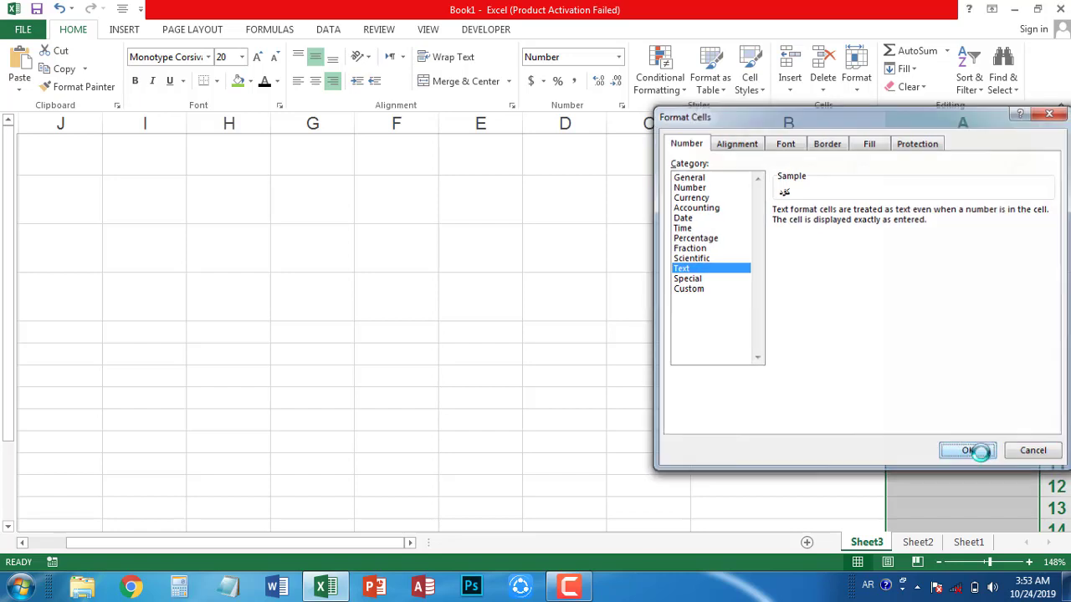
left_click(985, 209)
Enter 0770 in A2 and ignore its number-stored-as-text warning
type("077")
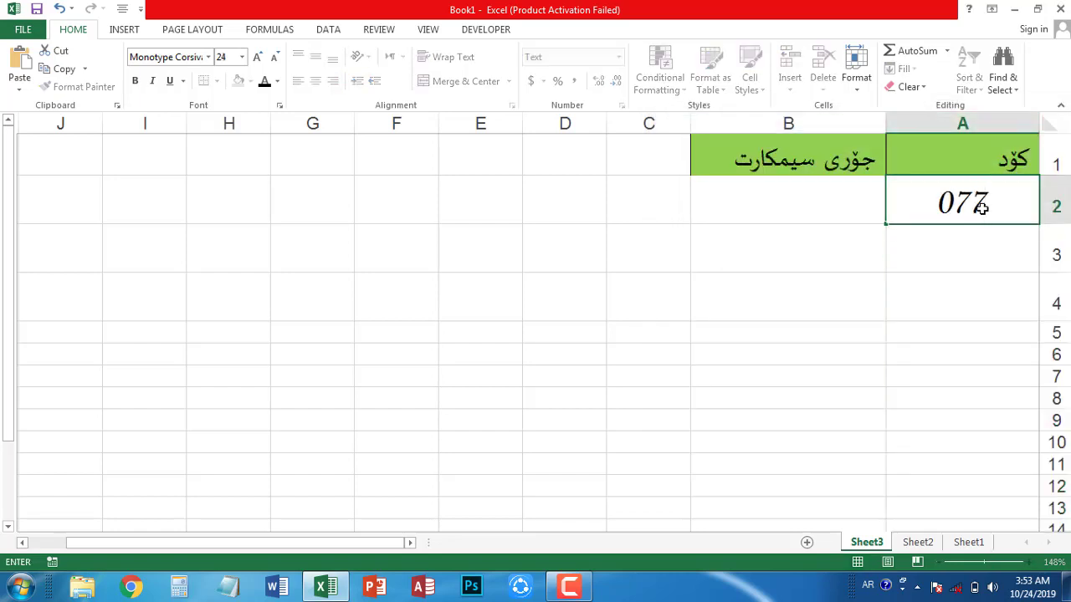
type("0")
key("Return")
left_click(984, 208)
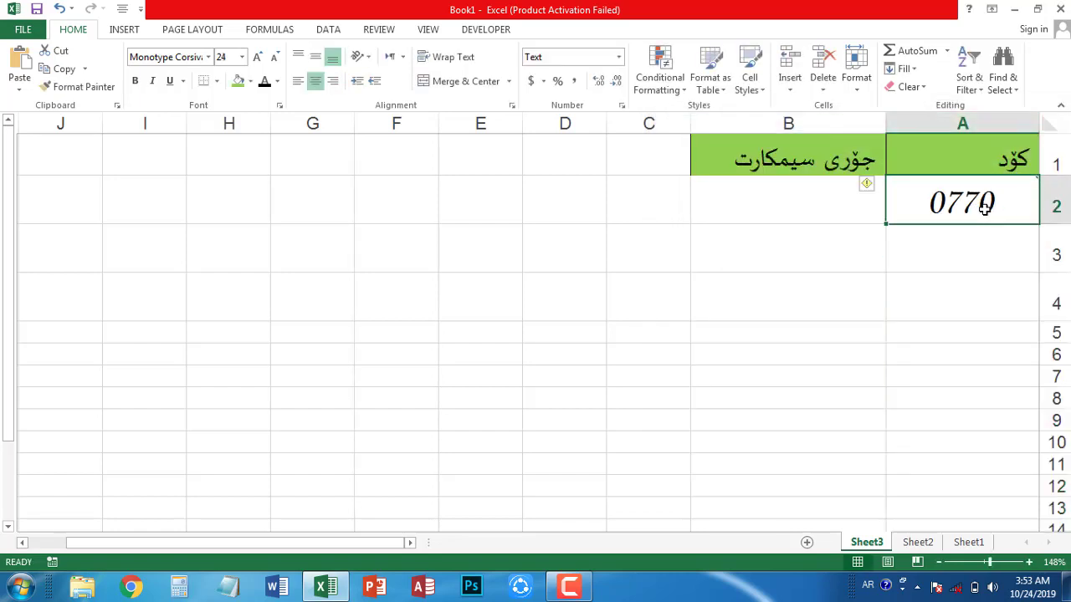
left_click(871, 190)
left_click(917, 262)
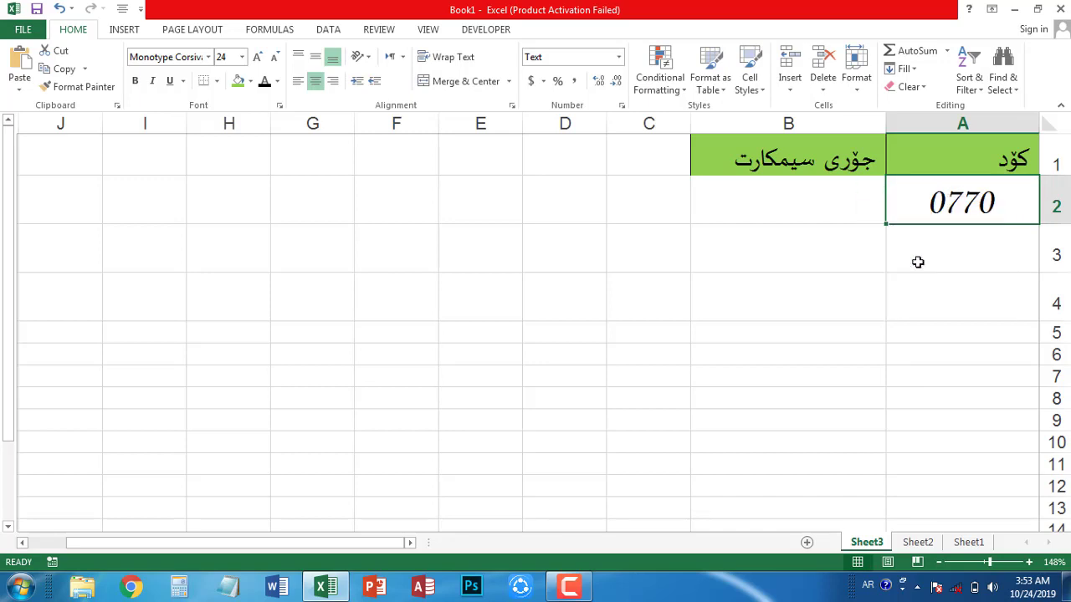
Clear the contents of A2
key("Return")
left_click(932, 208)
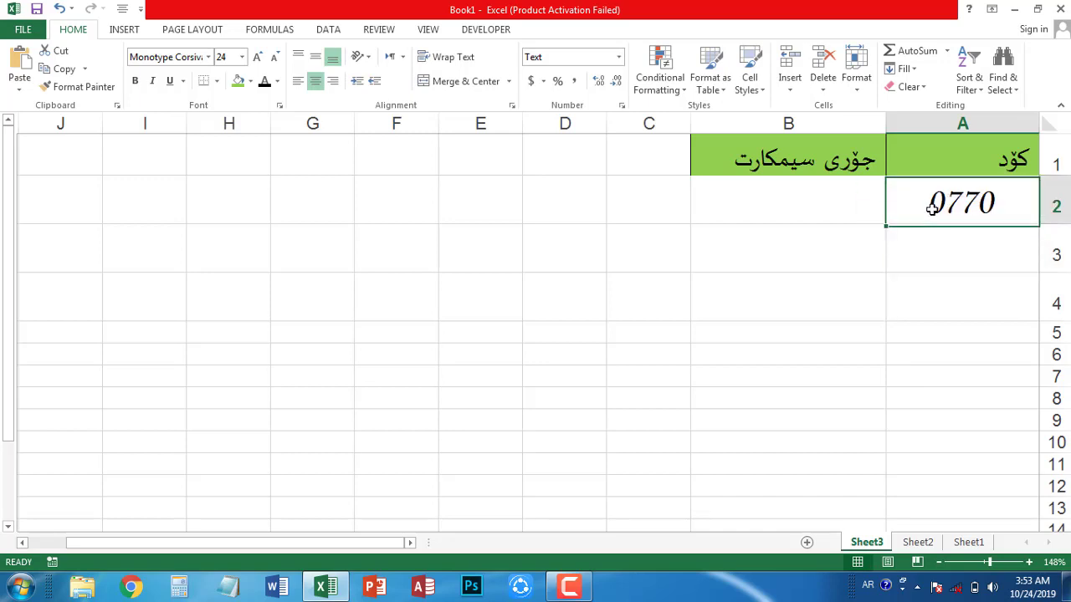
key("BackSpace")
Widen column B to 73.50 (593 pixels) and start editing B2
left_click(803, 196)
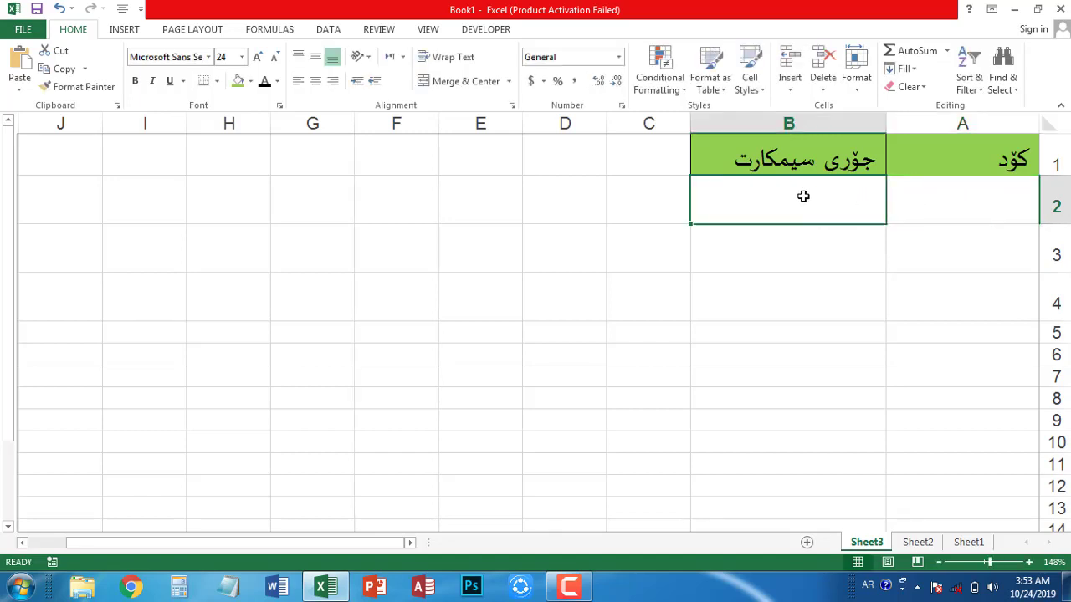
mouse_move(690, 123)
left_mouse_down()
mouse_move(371, 147)
mouse_move(124, 132)
left_mouse_up()
double_click(352, 204)
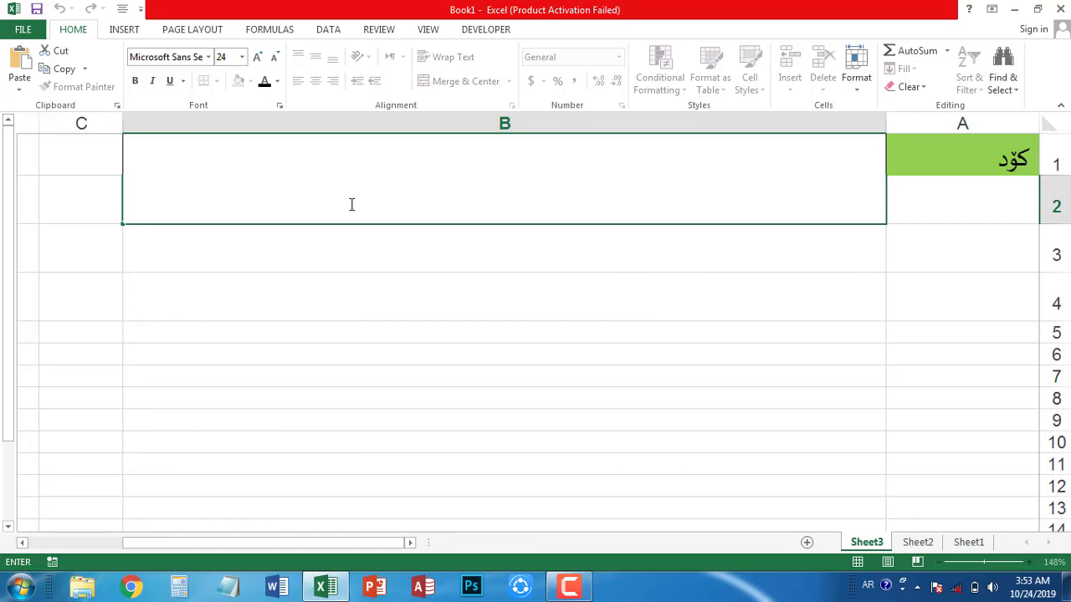
Begin B2's formula as =if(a2="0770","ئاسیاسیل" with the first carrier name in Arabic script
key("alt+shift")
type("=")
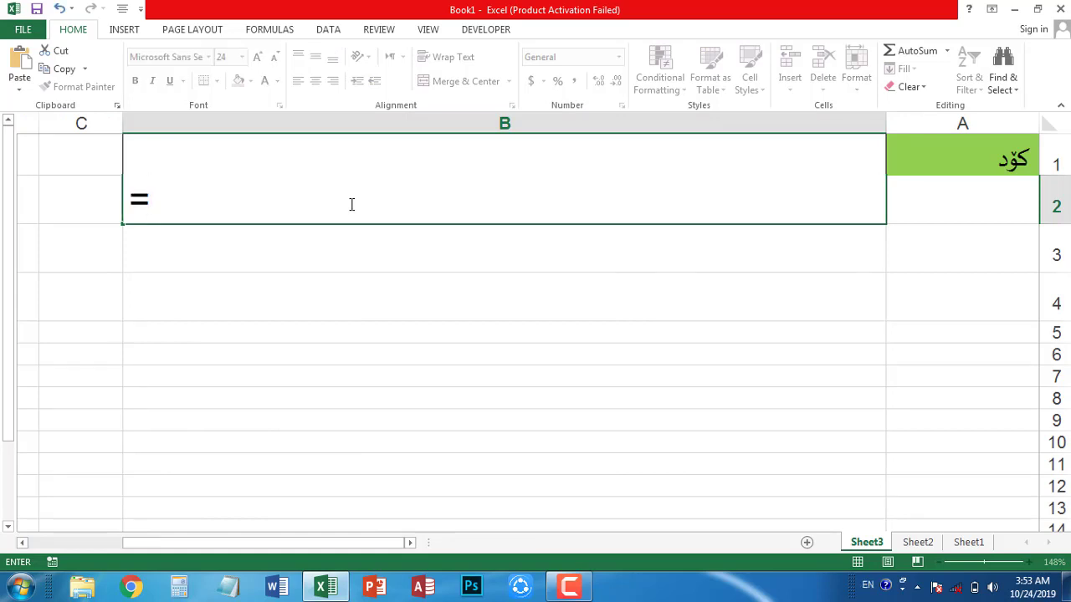
type("if")
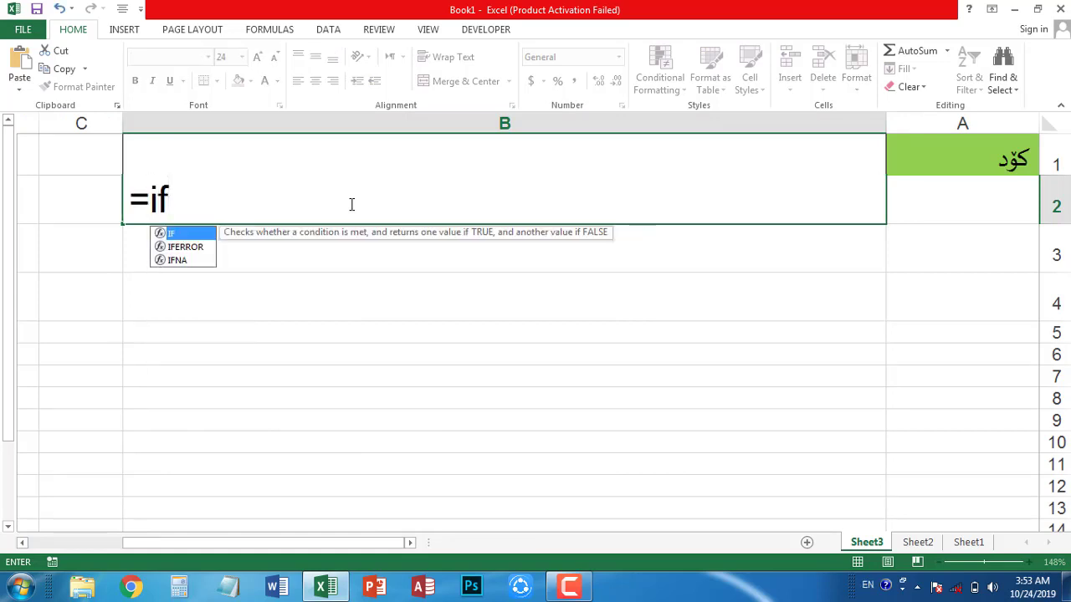
type("(")
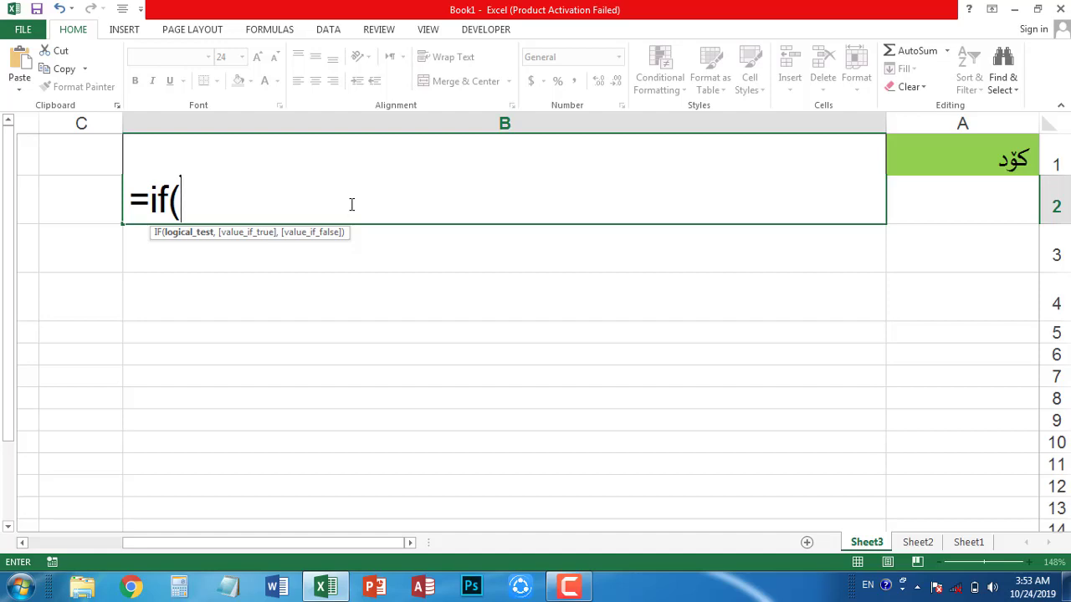
type("a2")
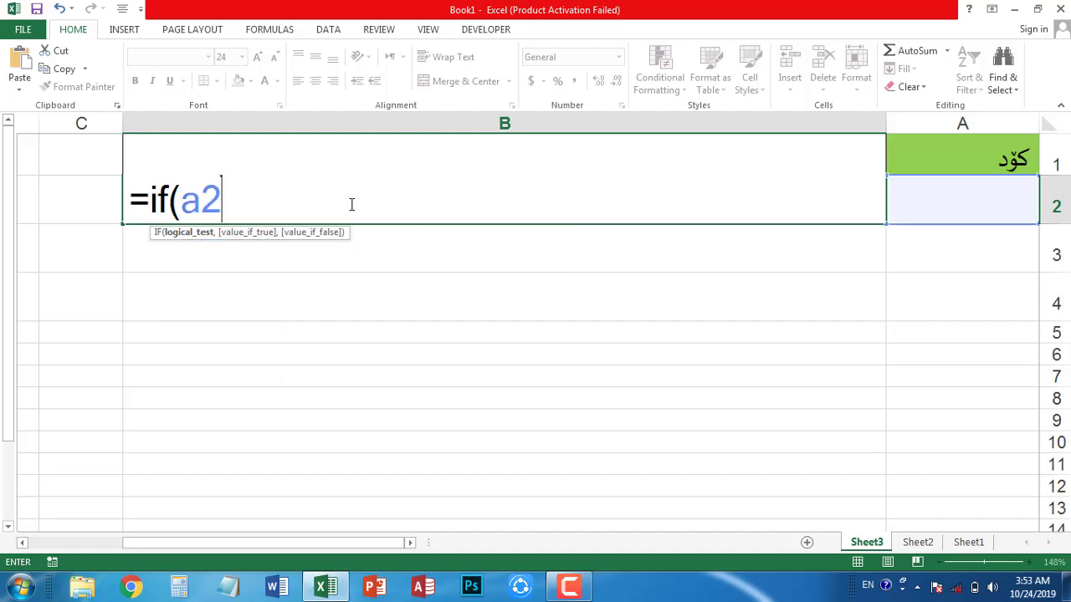
type("=")
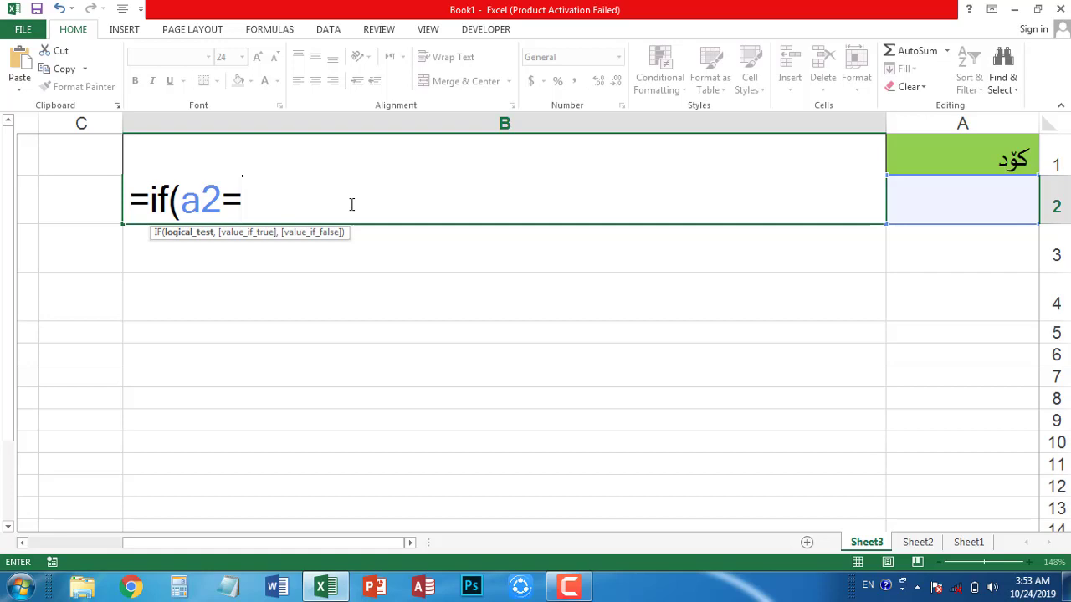
type("\"")
type("0770")
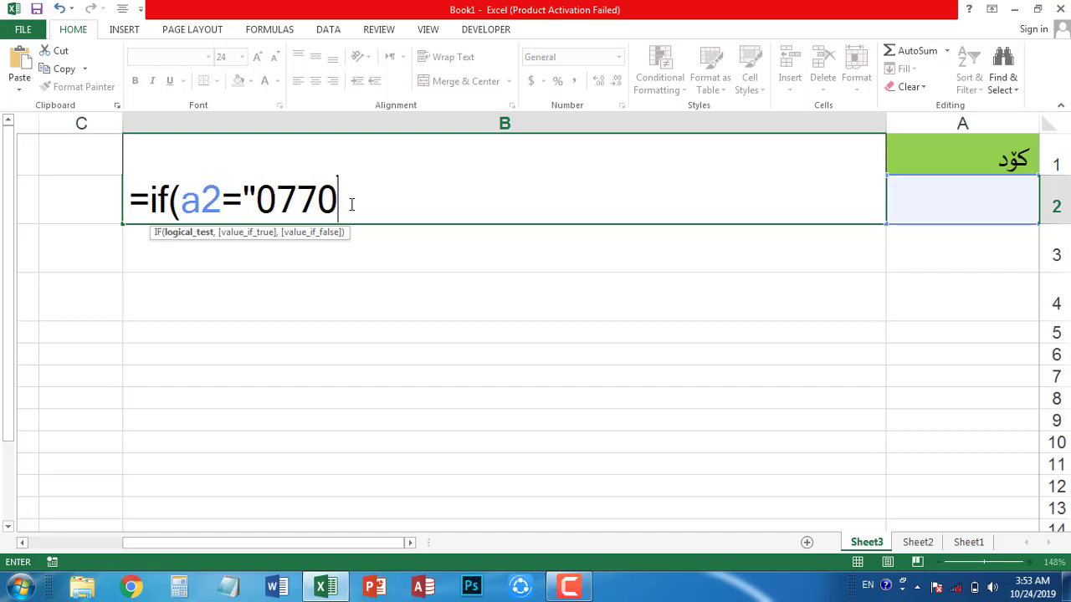
type("\"")
type(",\"")
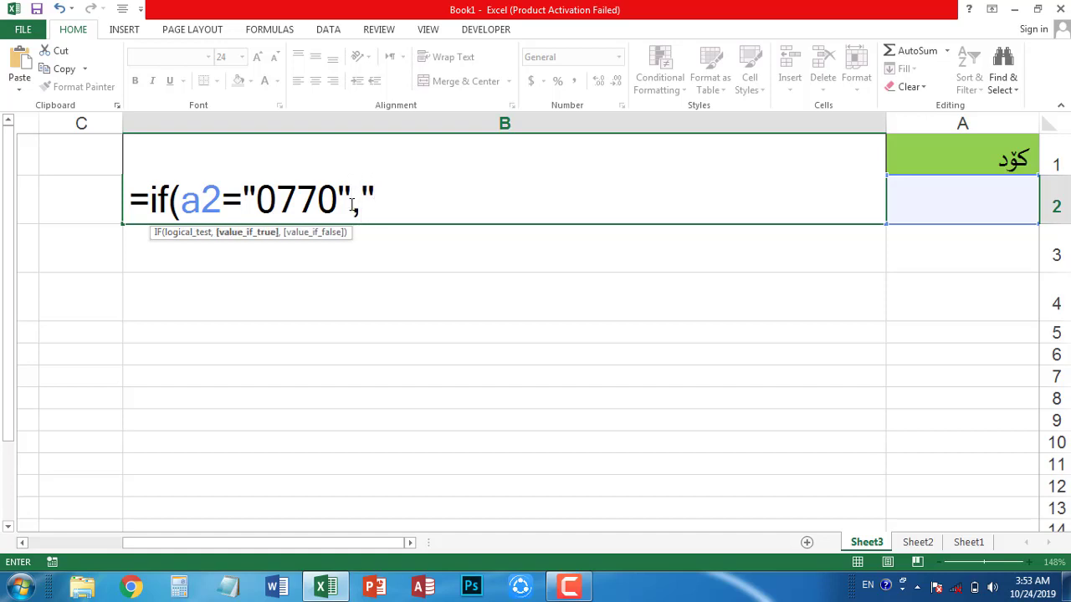
key("alt+shift")
type("ئاسىا")
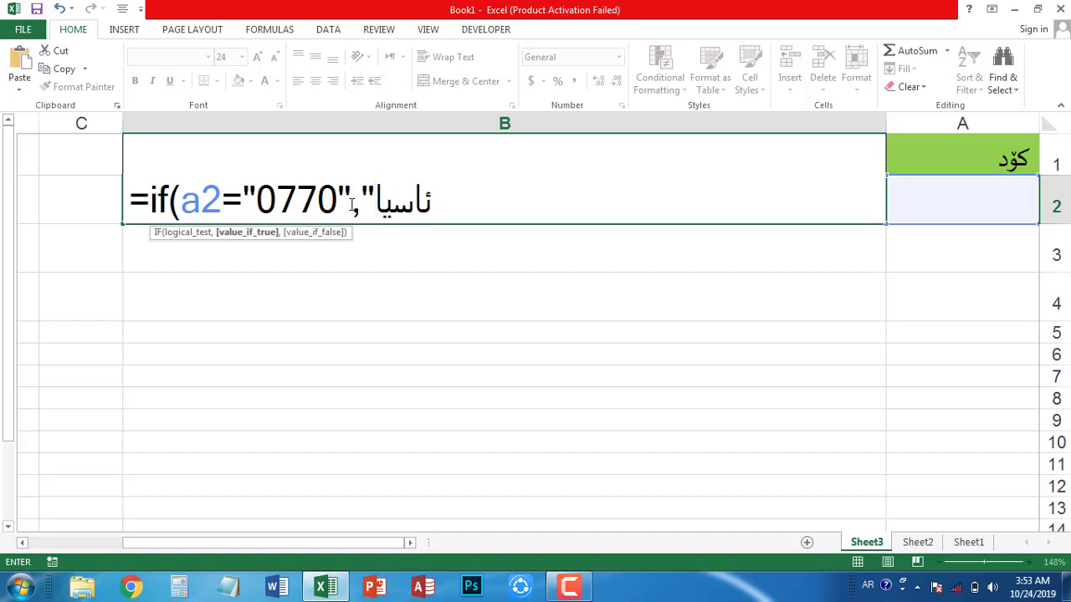
type("سیل")
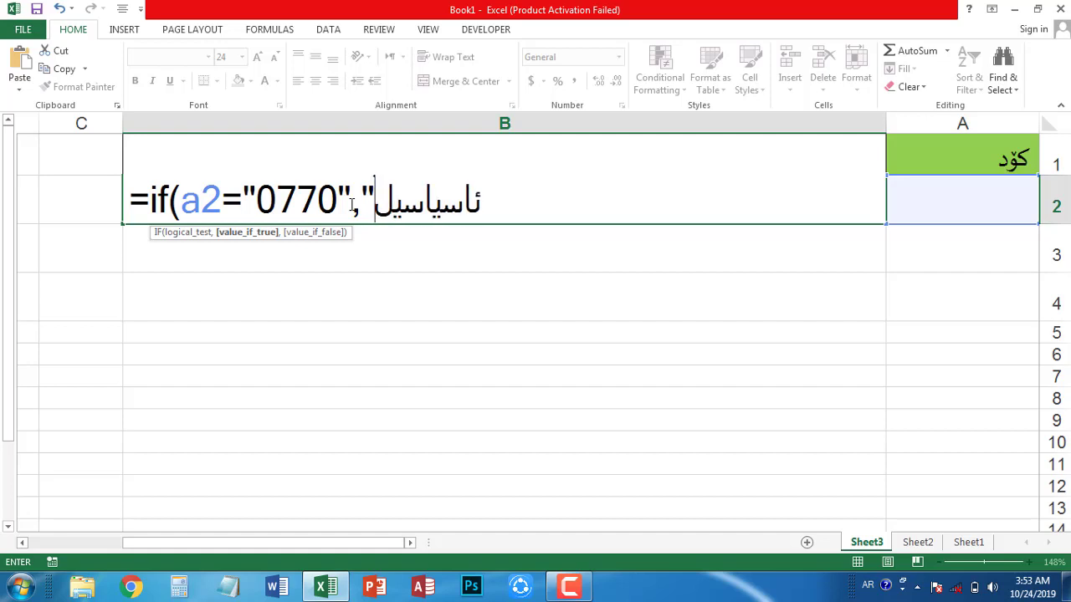
type("ط")
key("BackSpace")
Add a nested IF for code 0750 returning "كۆرەك تليكۆم", then start a third IF on a2
key("alt+shift")
type("\"")
type(",")
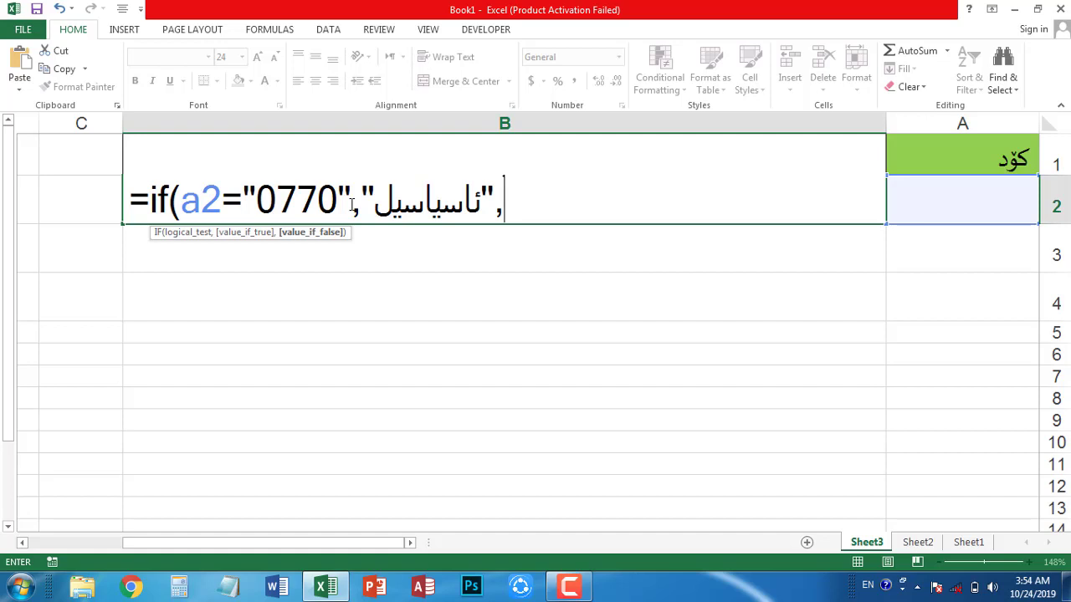
type("if")
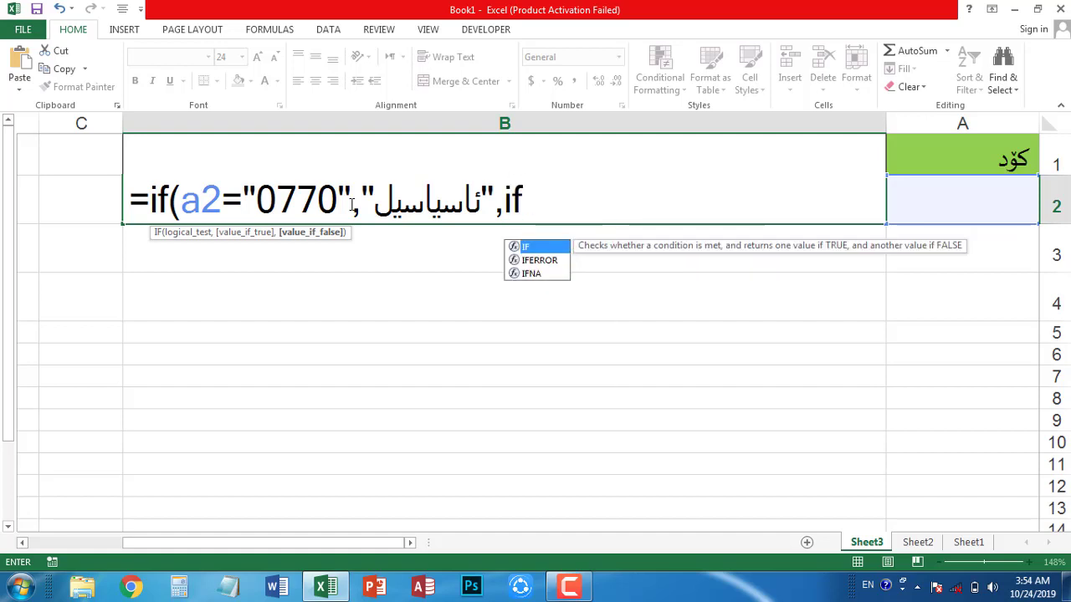
type("(")
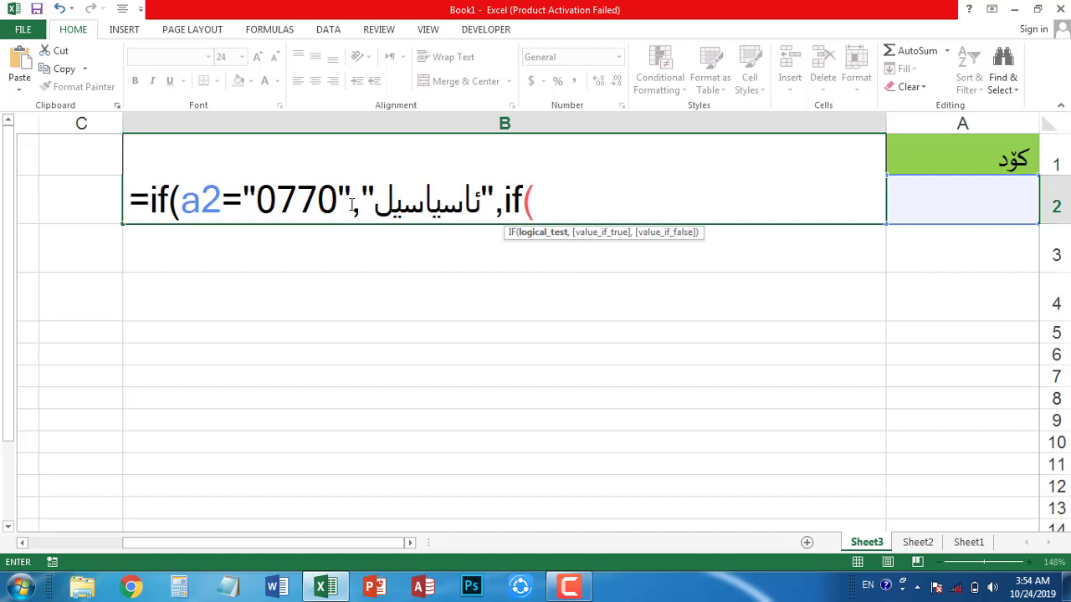
type("a2")
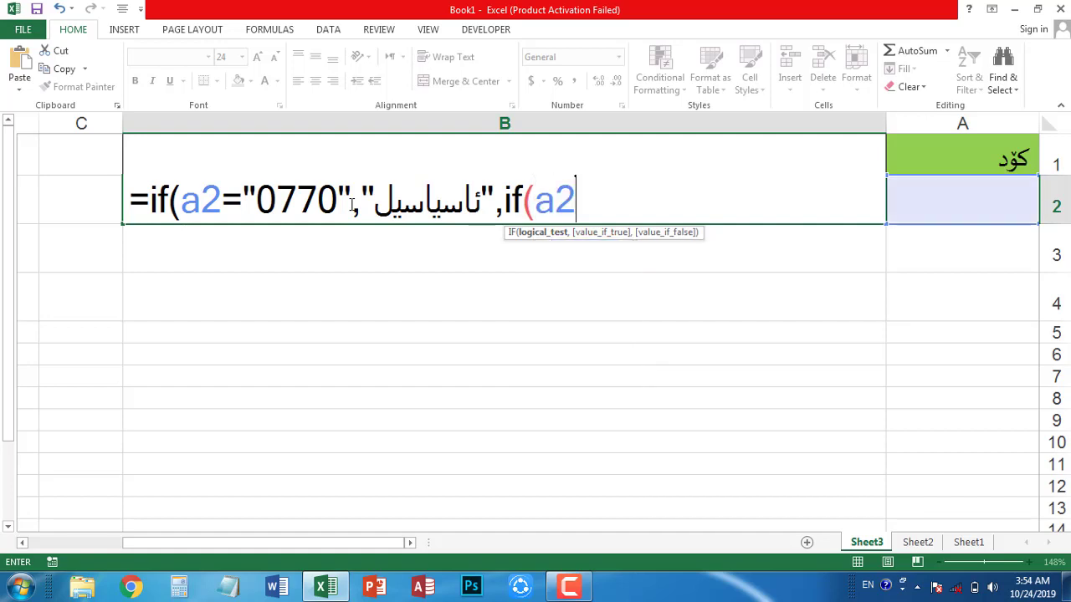
type("=")
type("0750")
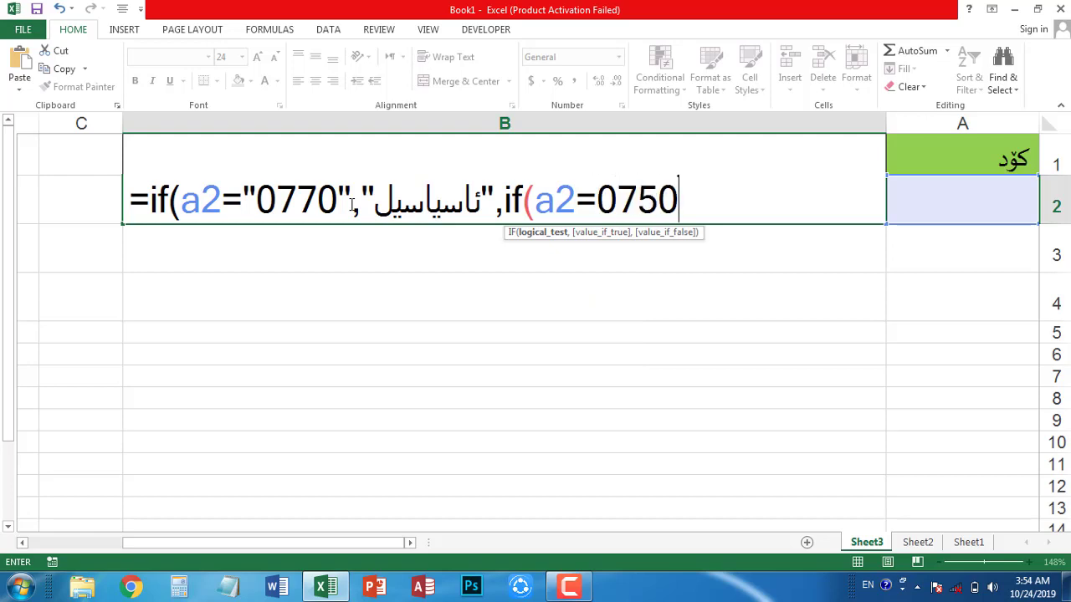
type("\"")
type(",")
type("\"")
type(";")
key("BackSpace")
type("کۆر")
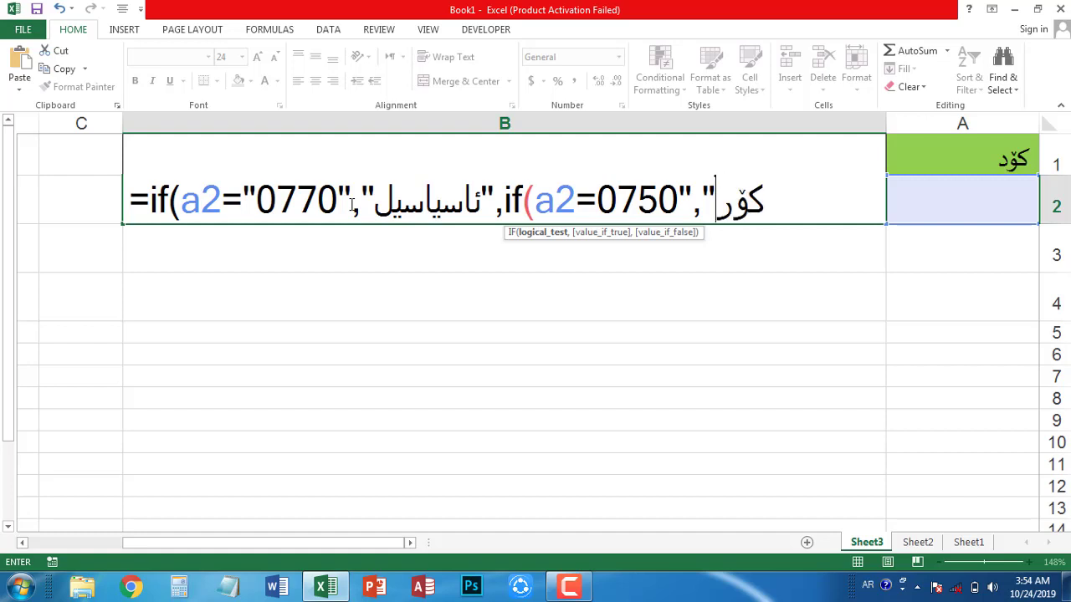
type("ەك")
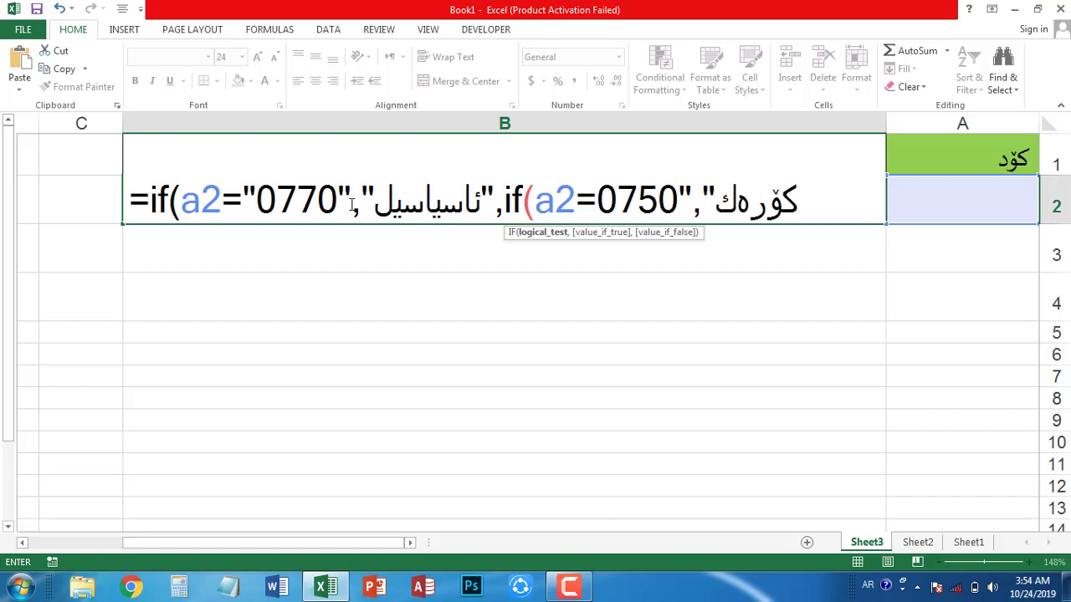
type("تلی")
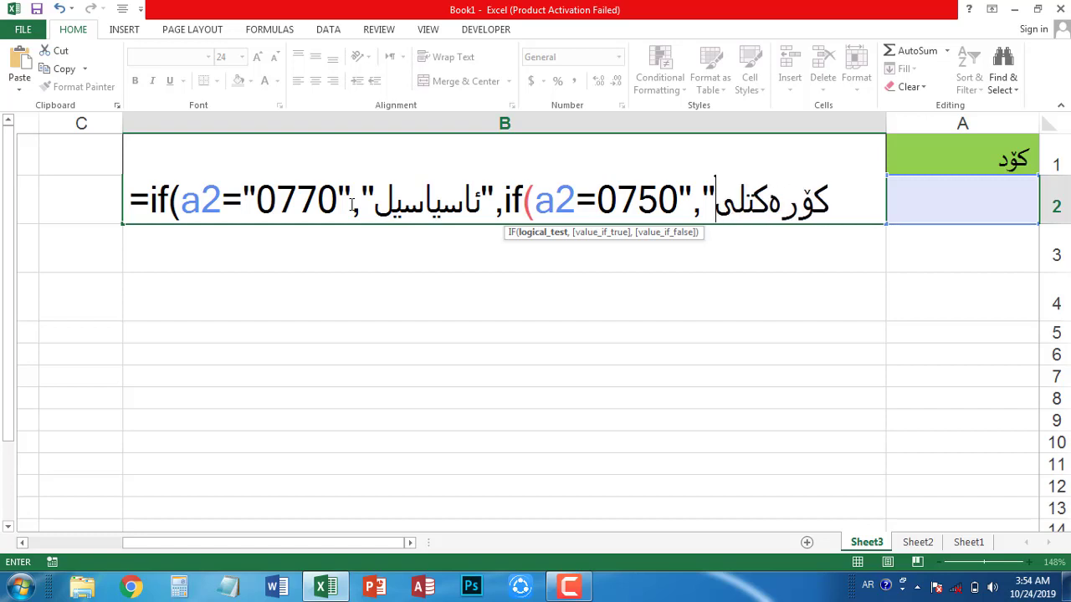
type("کۆم")
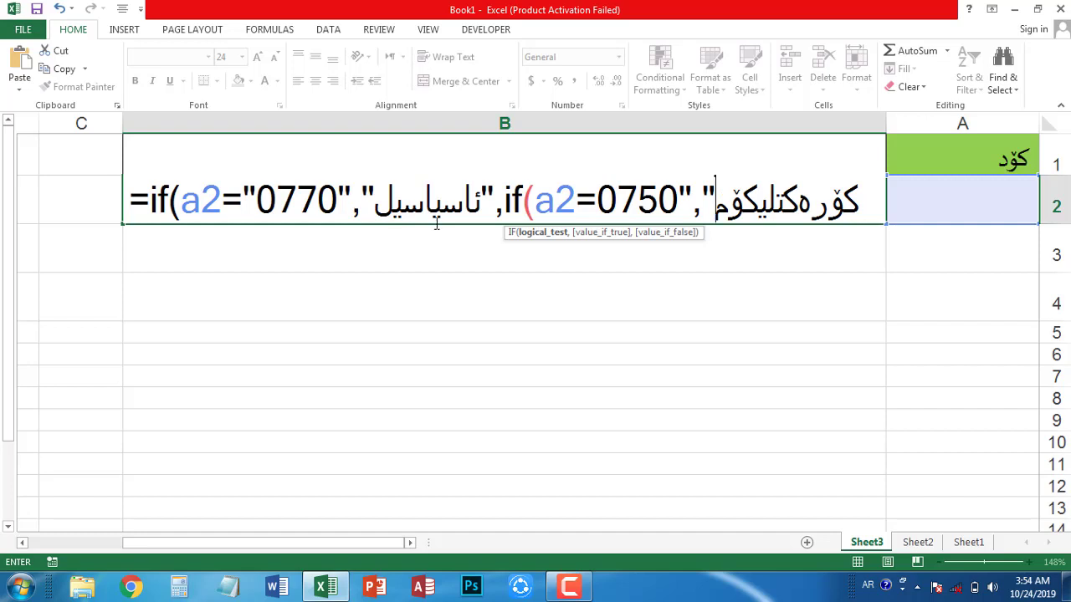
left_click(777, 204)
left_click(716, 201)
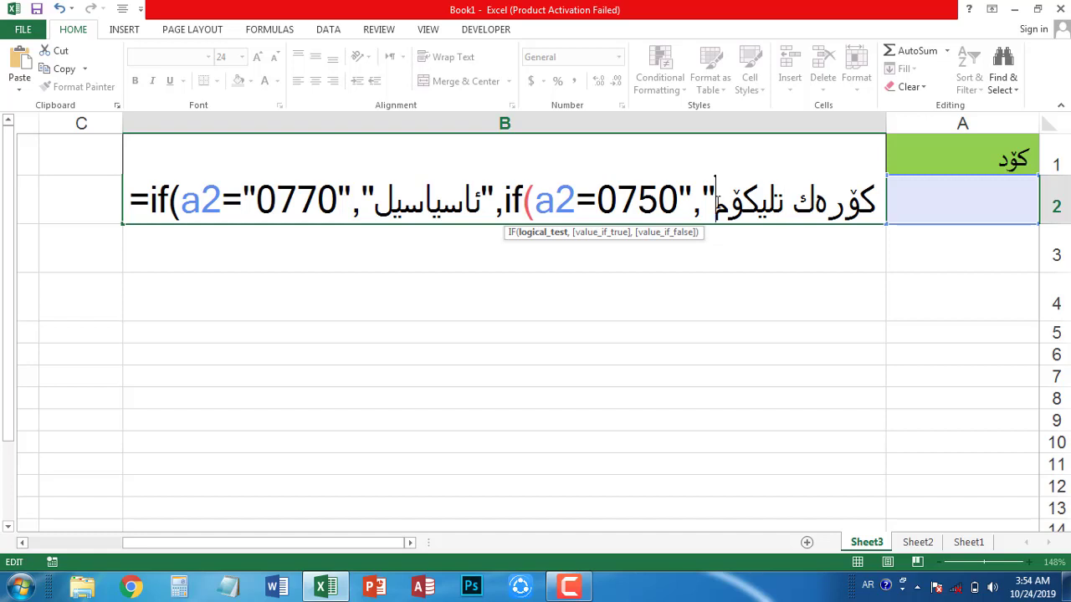
type("ط")
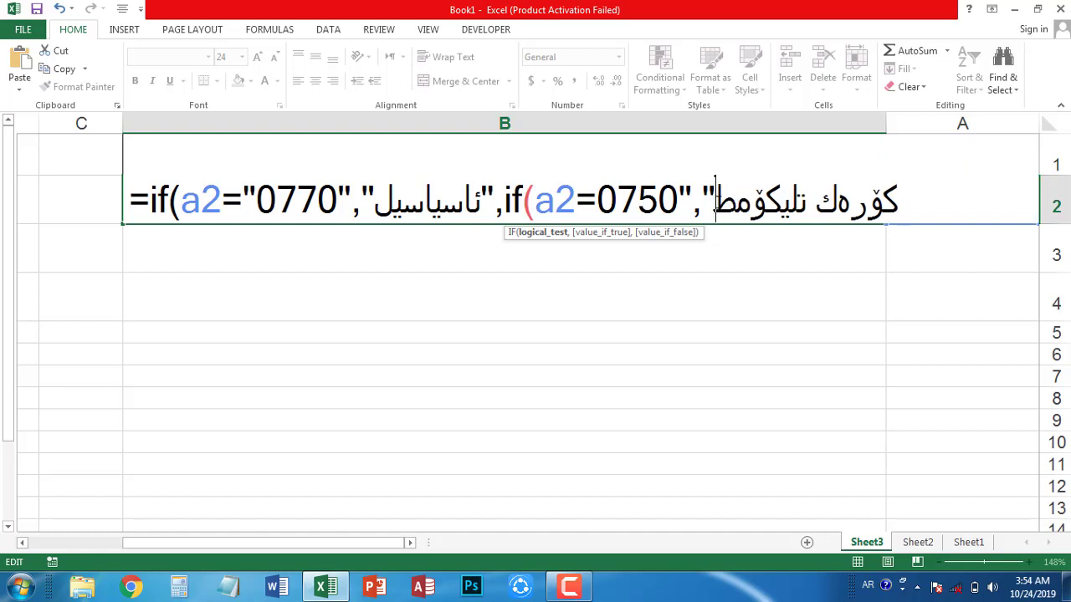
key("BackSpace")
key("alt+shift")
type("\"")
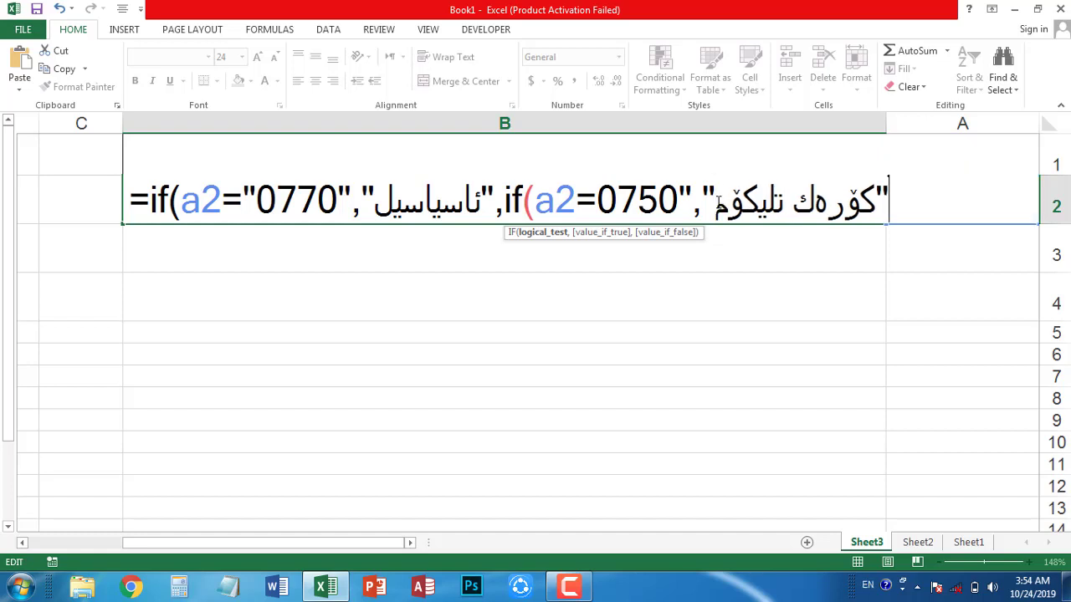
type(",")
type("if")
type("(")
type("a2")
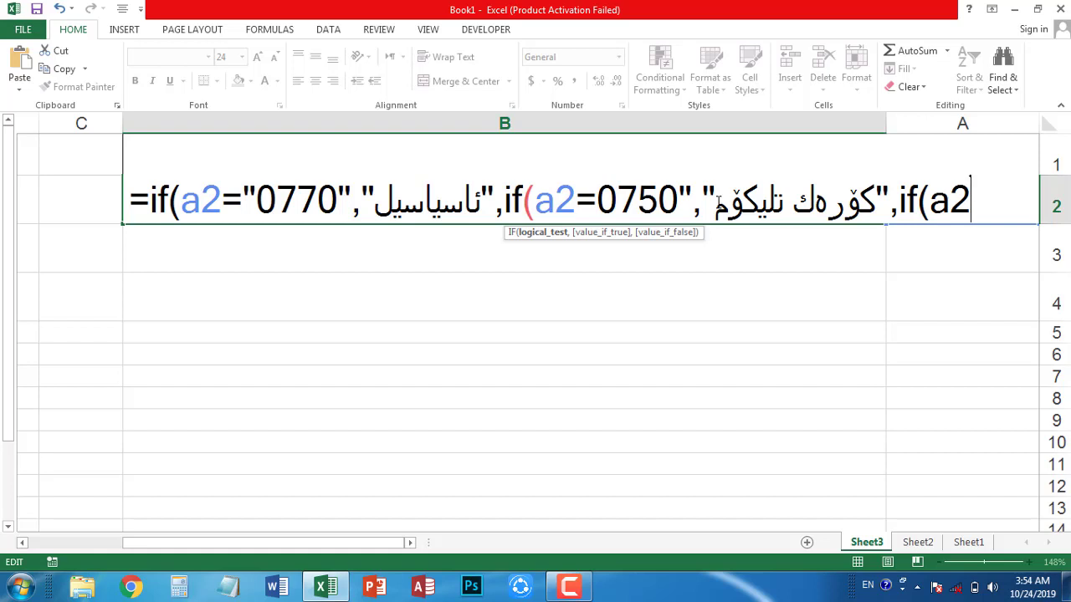
type("0782")
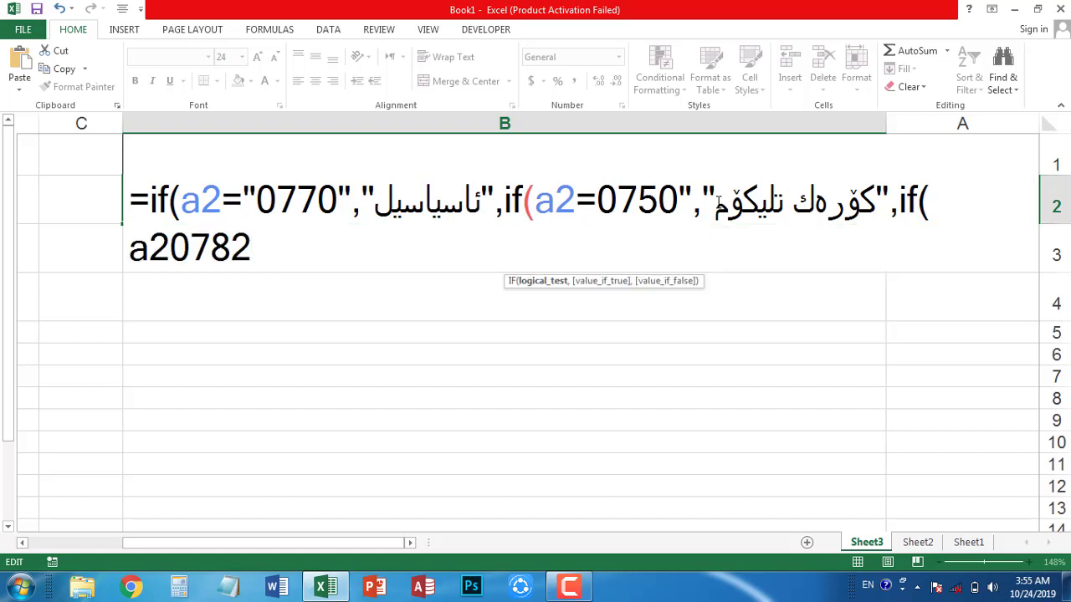
Complete the third IF for "0782" returning "زين", with an empty fallback and closing parentheses
key("BackSpace")
key("BackSpace")
key("BackSpace")
key("BackSpace")
key("BackSpace")
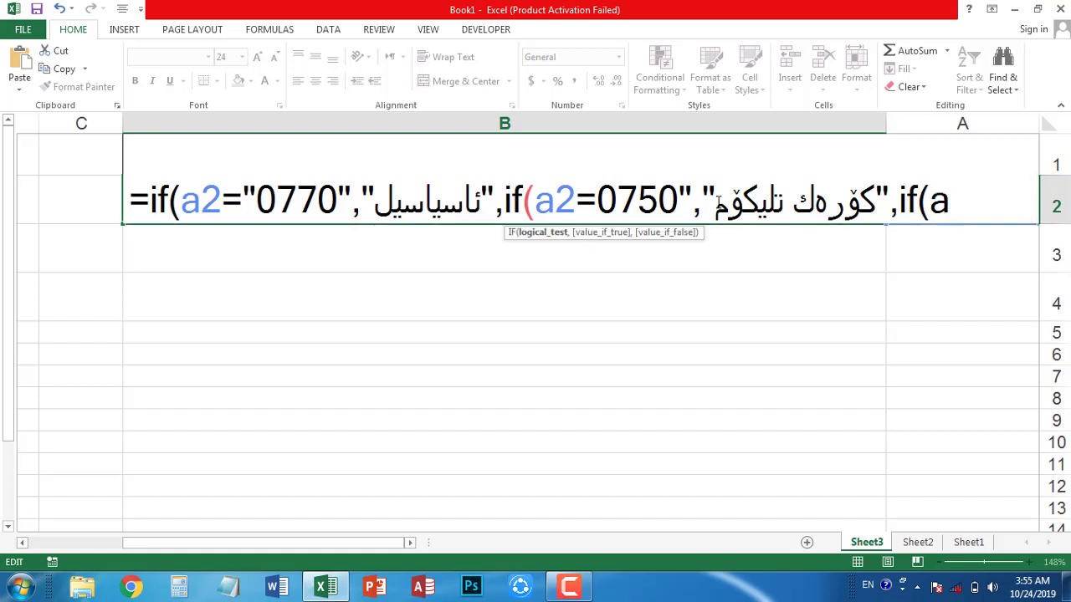
type("2")
type("=")
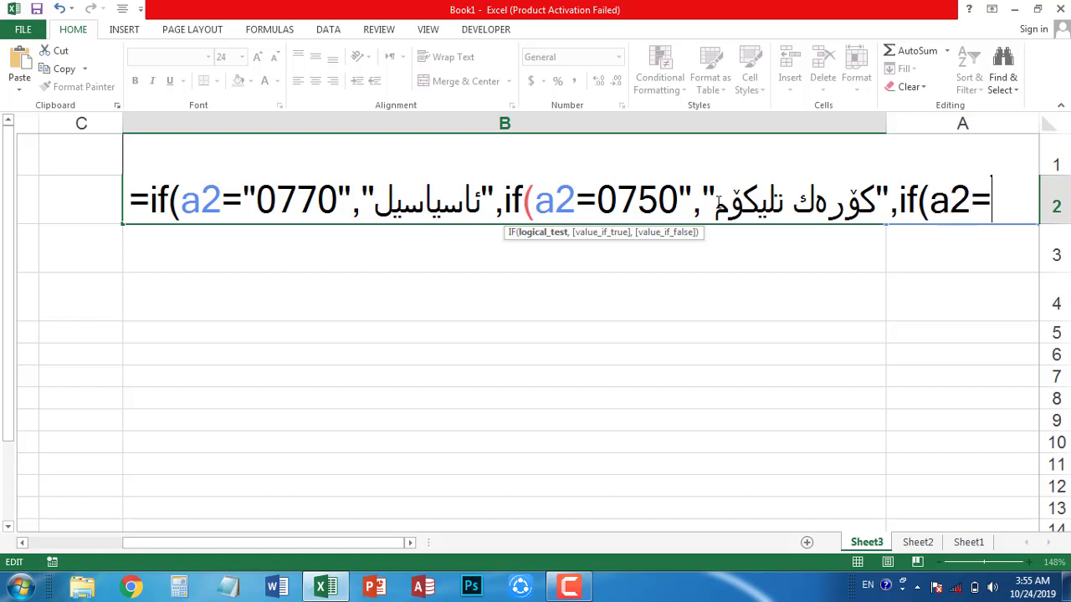
type("0")
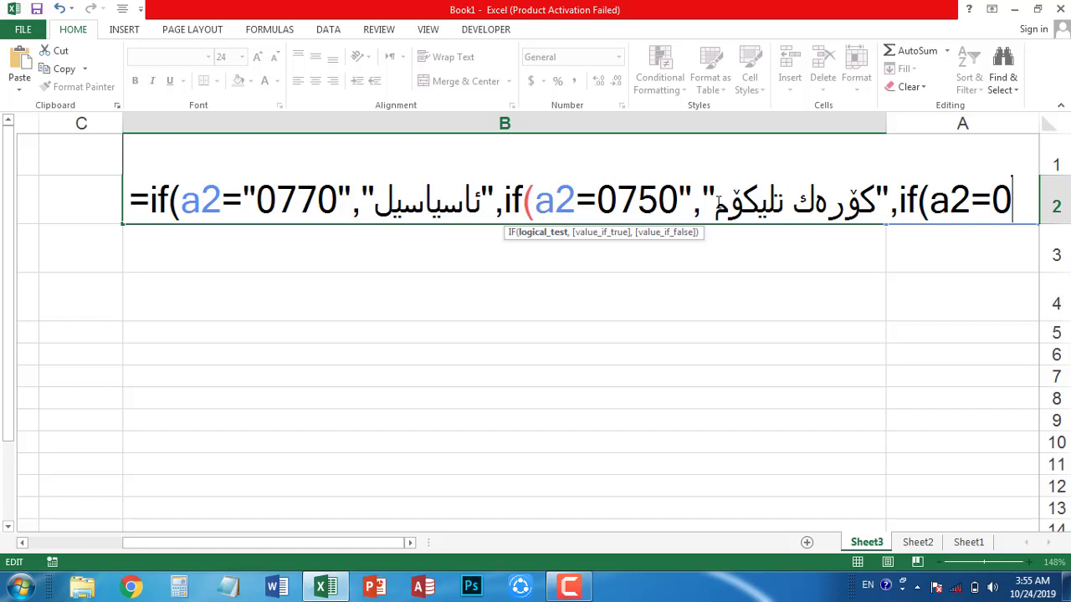
type("7")
key("BackSpace")
key("BackSpace")
type("\"07")
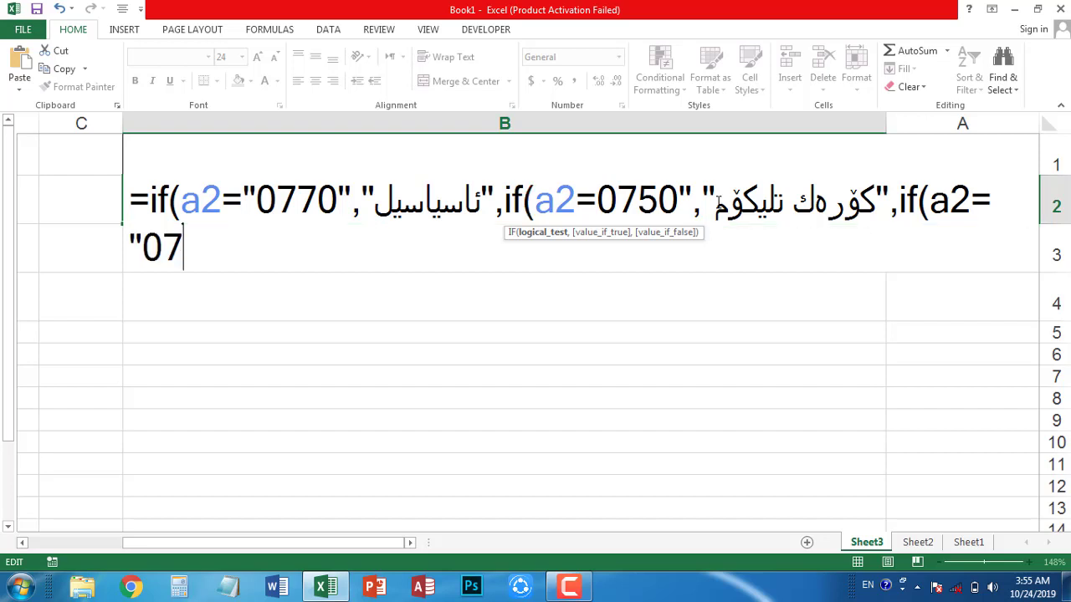
type("82")
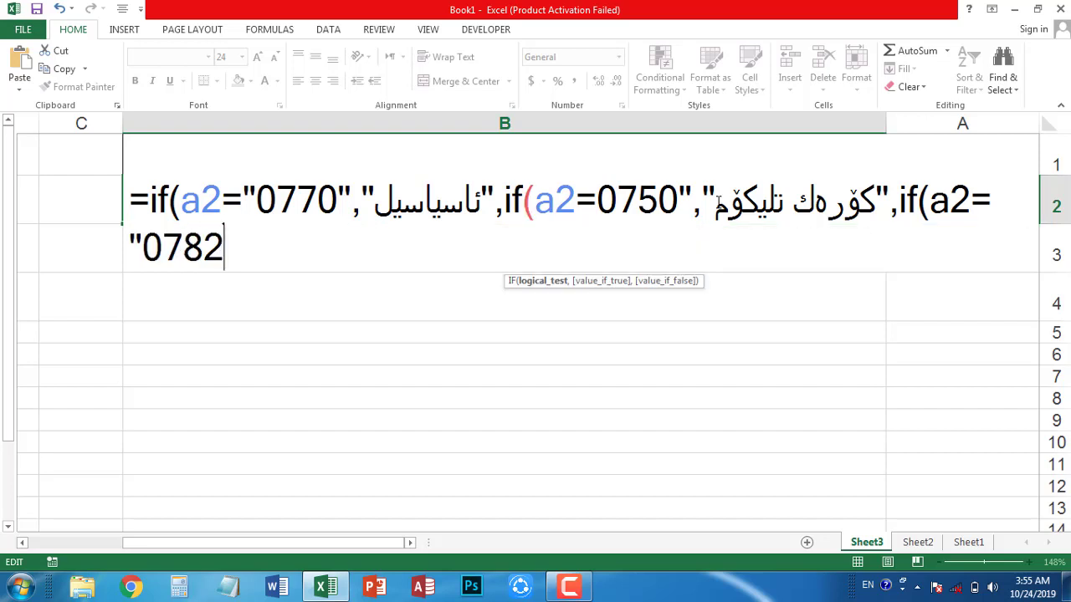
type("\"")
type(",")
type("\"")
key("alt+shift")
type("زین")
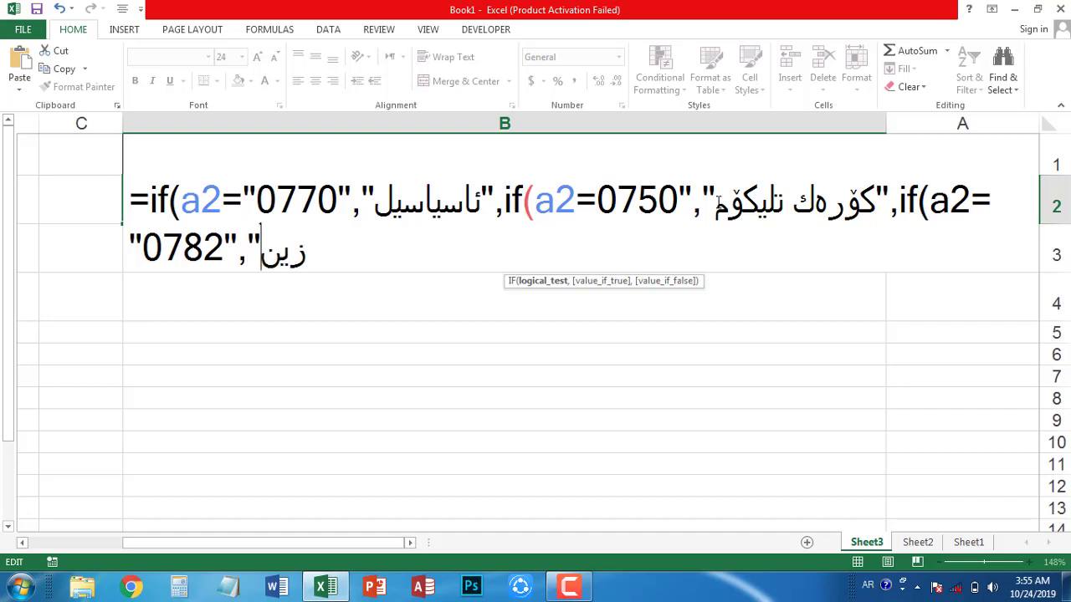
type("ط")
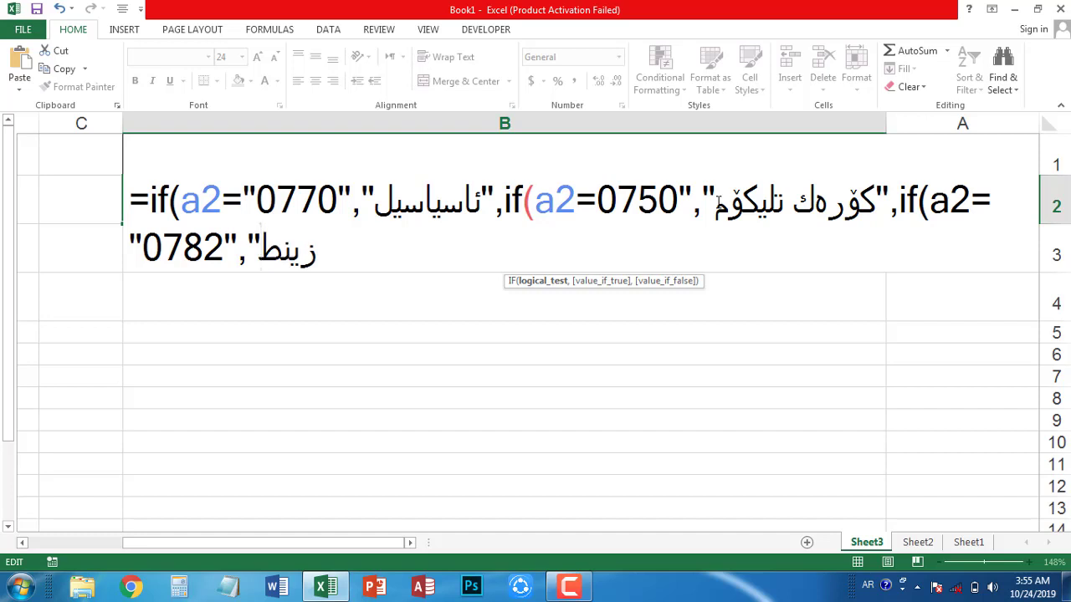
key("BackSpace")
type("\"")
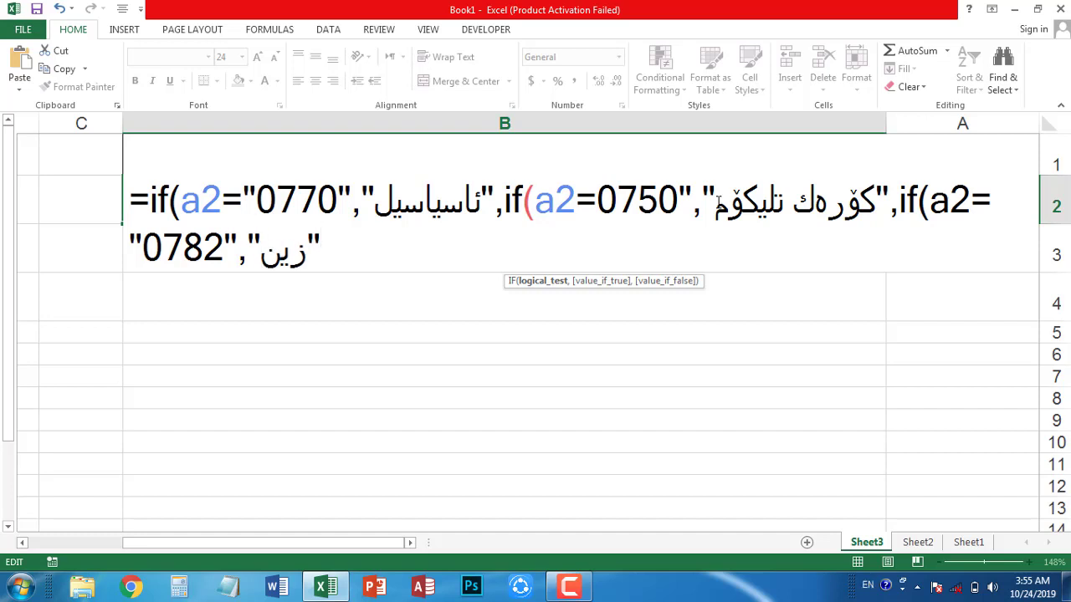
type(",")
type("\"\"")
type(")")
type("))")
Add the missing quote before 0750 in B2's formula and enter it
key("Return")
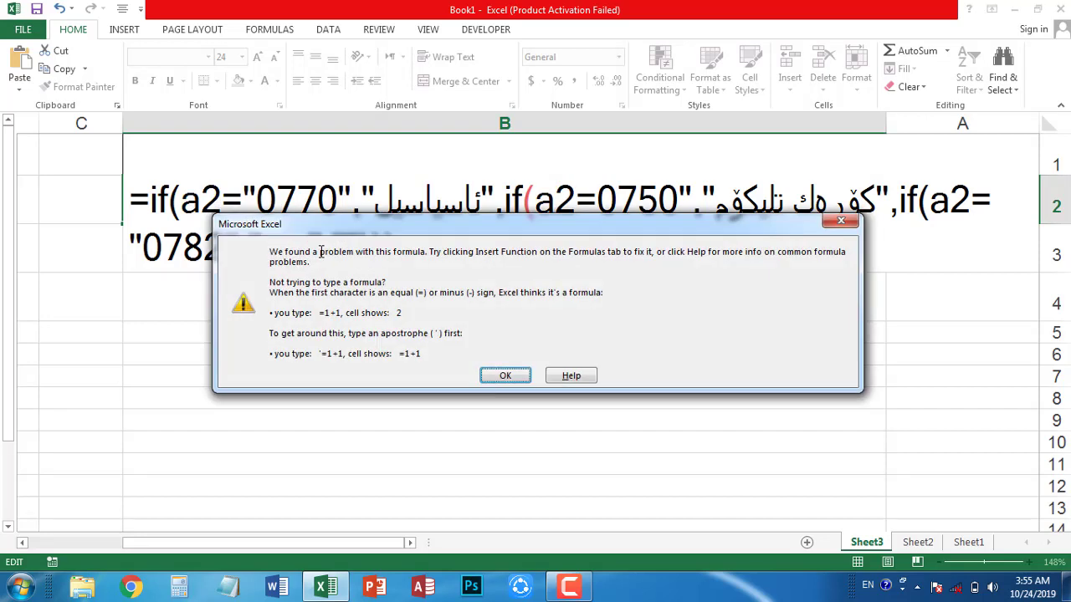
left_click(508, 377)
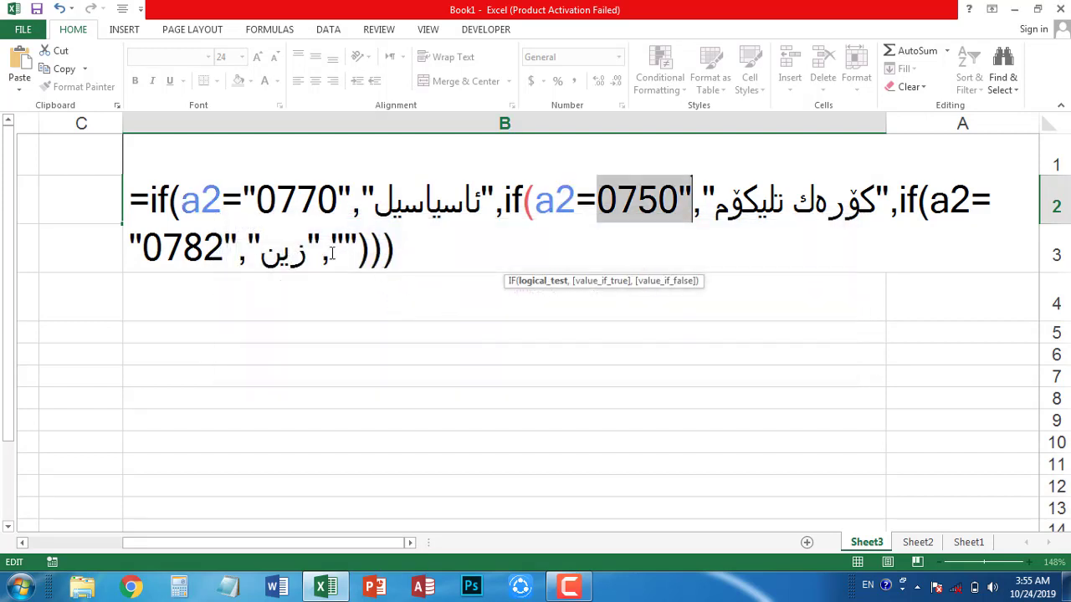
left_click(597, 198)
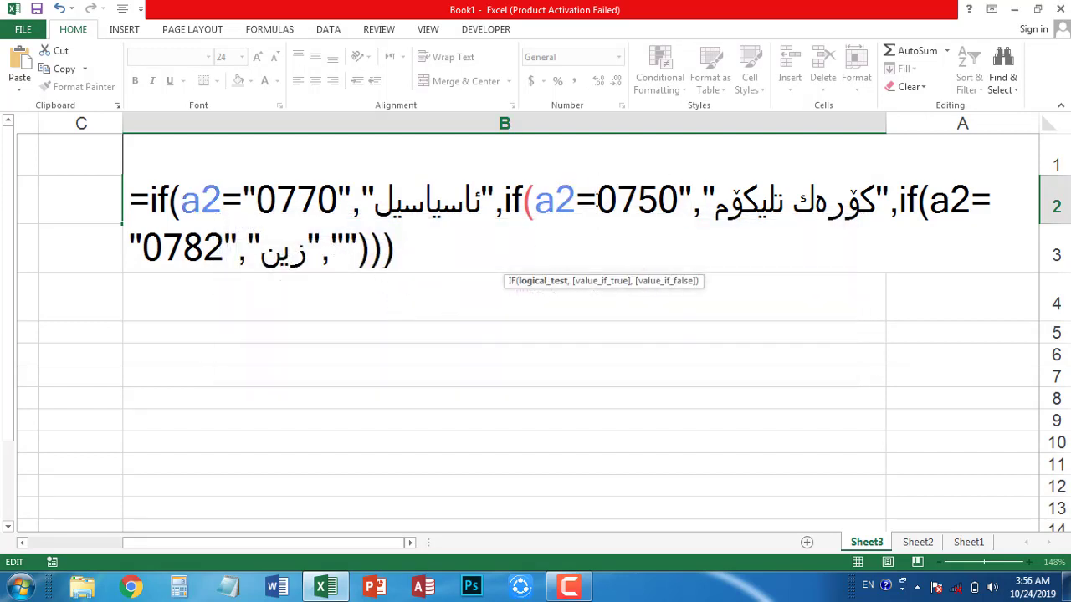
type("\"")
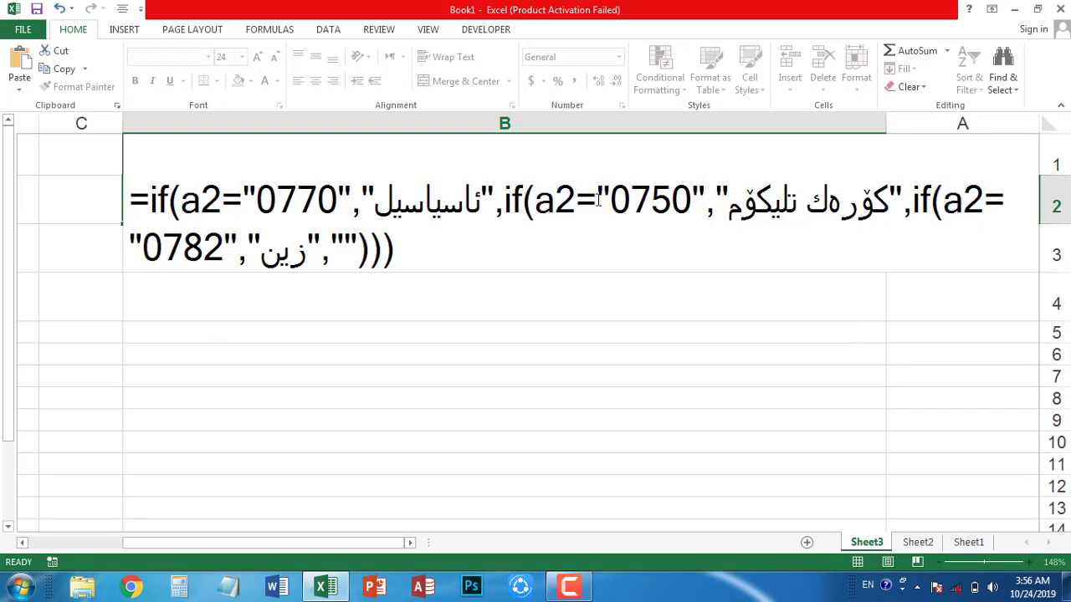
key("Return")
Test the formula by entering 0770, then 0782, in A2
left_click(902, 206)
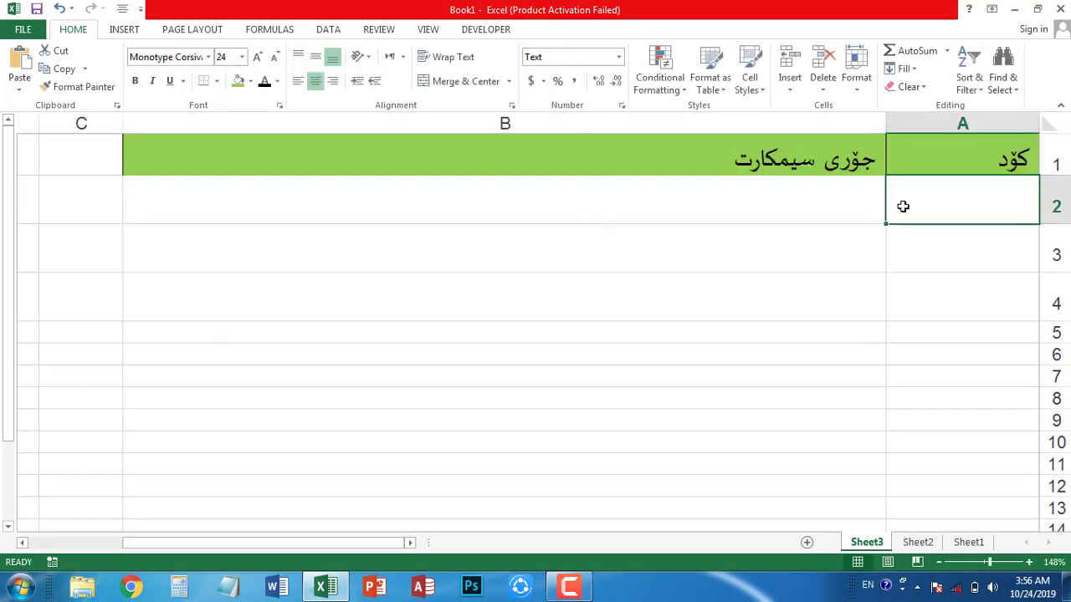
type("0770")
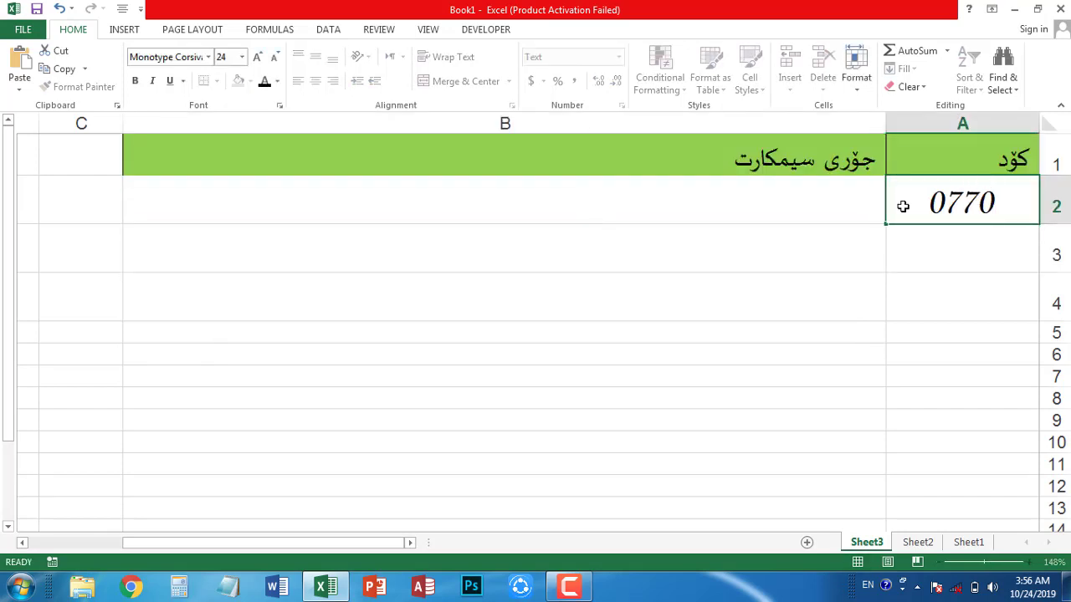
key("Return")
type("ئاسیاسیل")
left_click(902, 206)
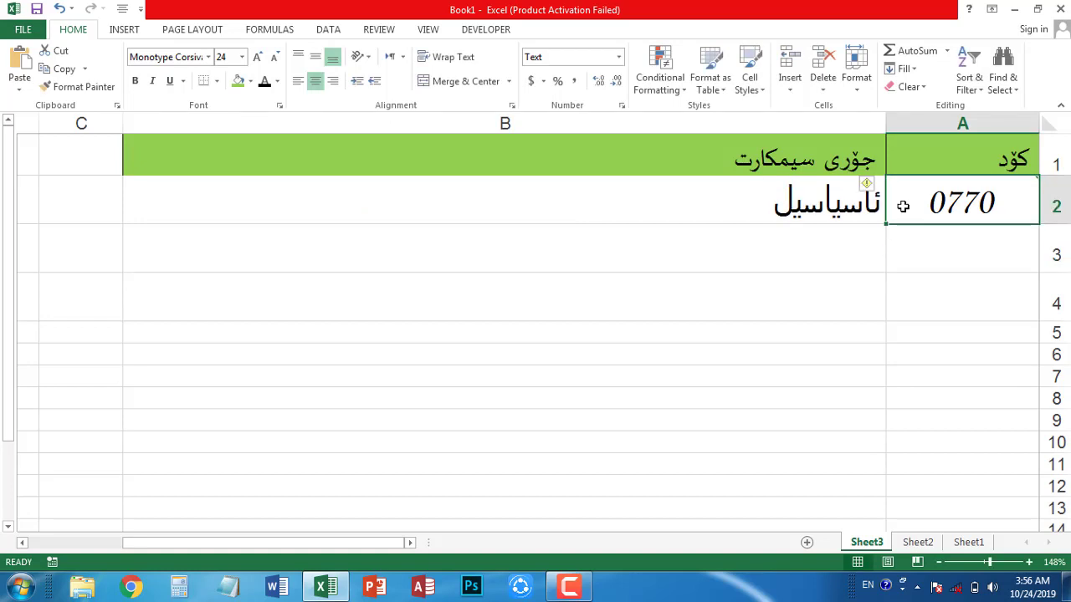
key("Delete")
type("0")
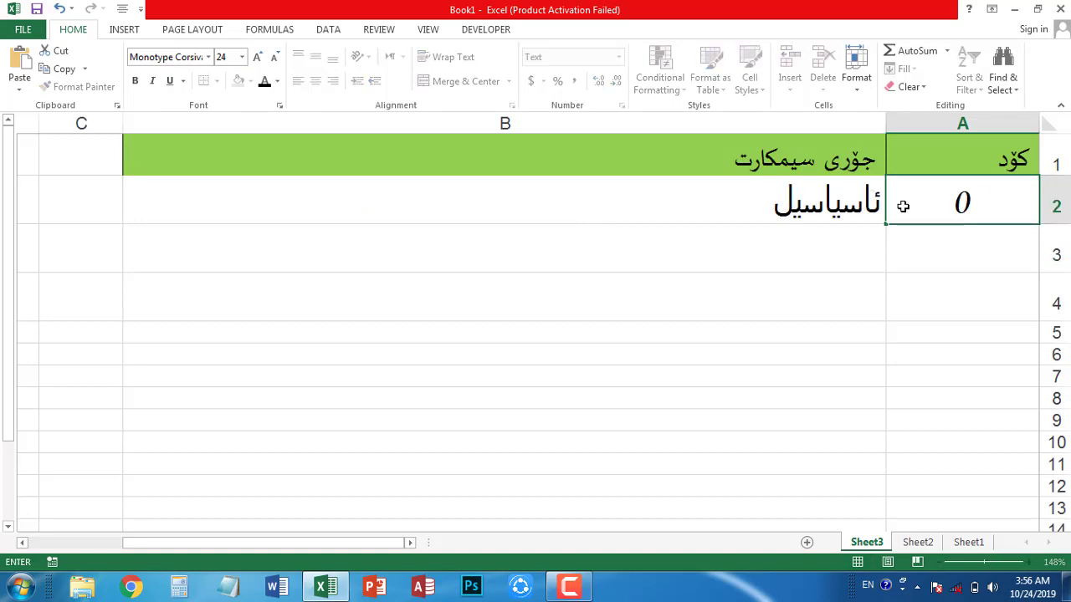
type("782")
key("Return")
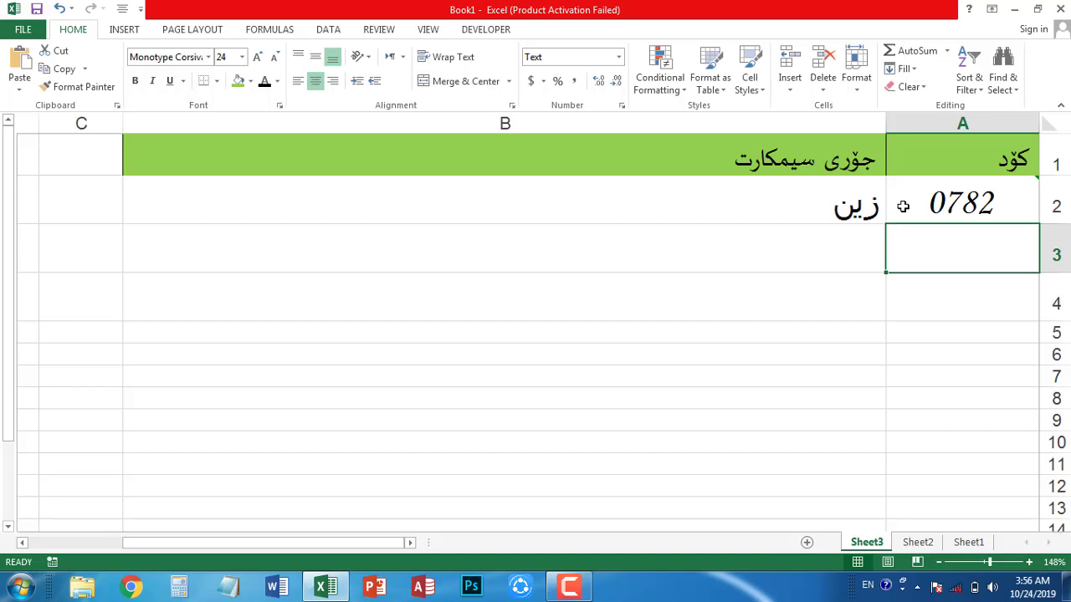
Check that B2 now returns زين for the code 0782
left_click(902, 205)
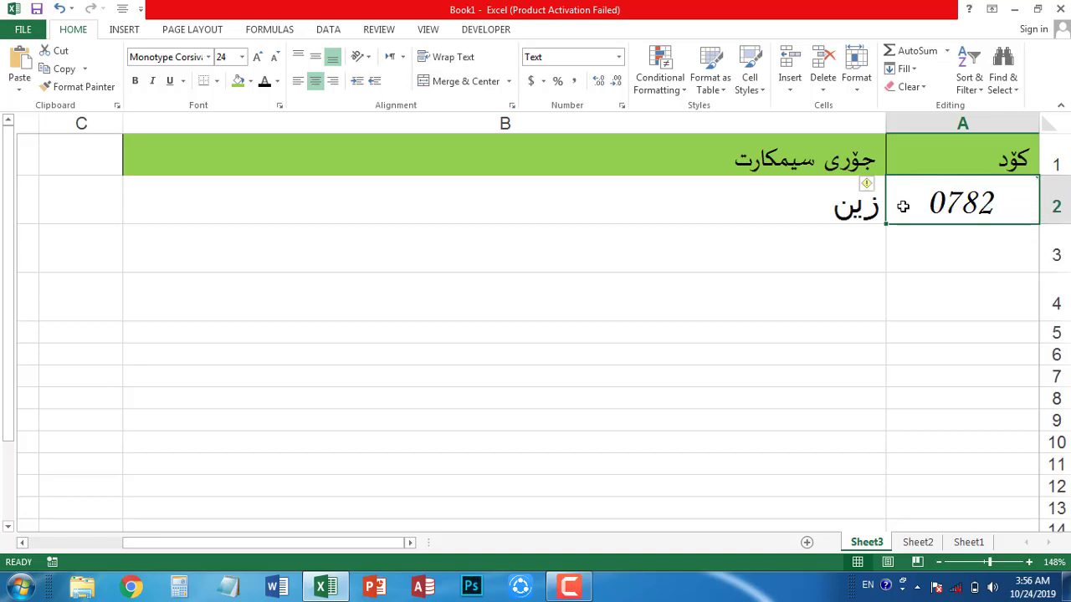
left_click(838, 198)
left_click(929, 201)
Fill-drag a code series down column A, then clear those filled cells
left_click_drag(887, 225, 906, 502)
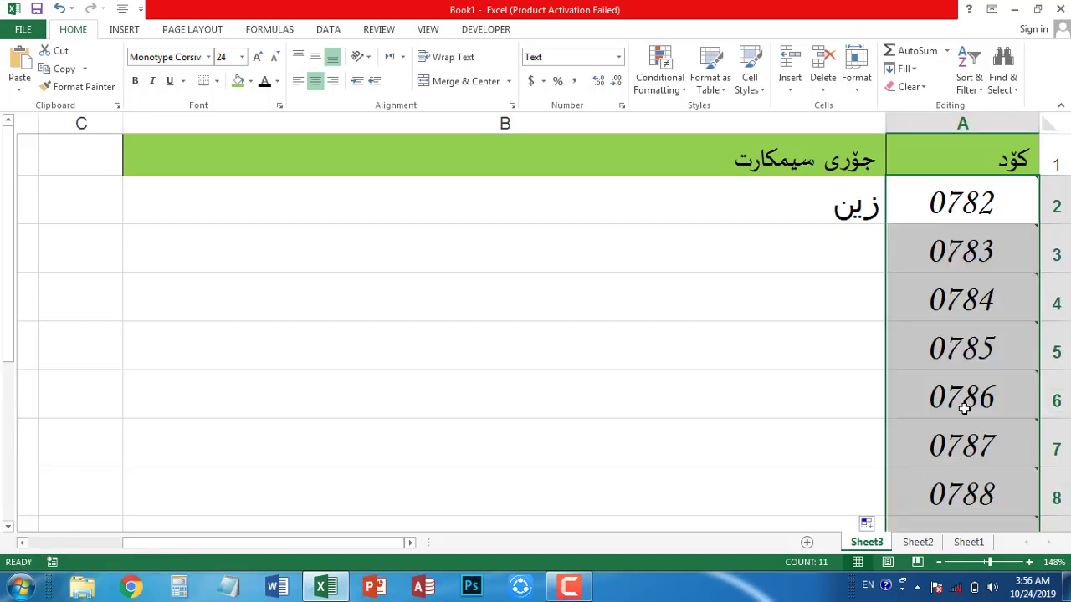
right_click(947, 240)
mouse_move(821, 426)
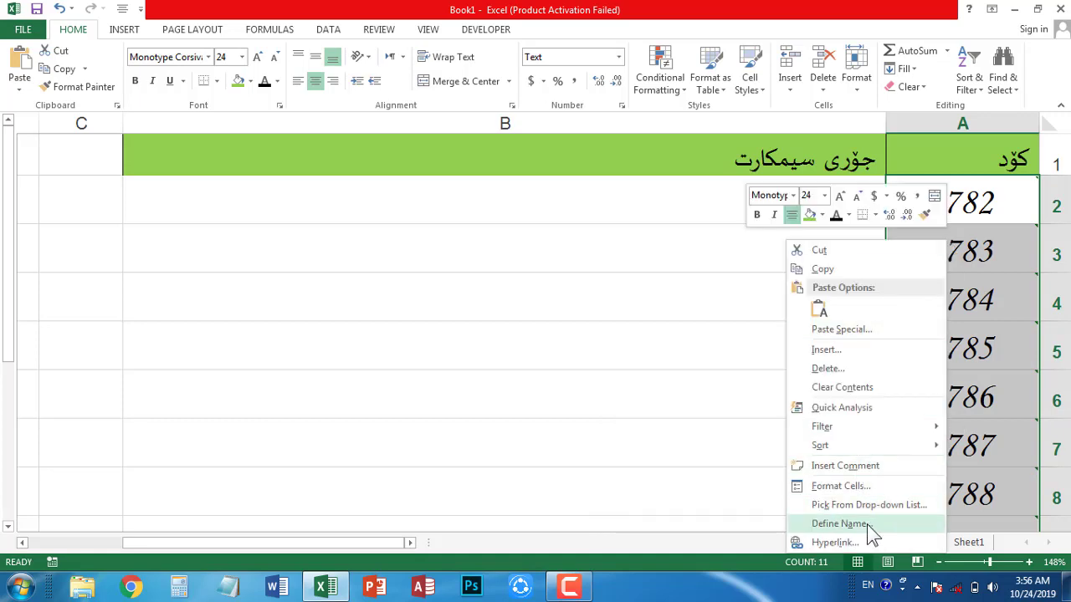
left_click(842, 387)
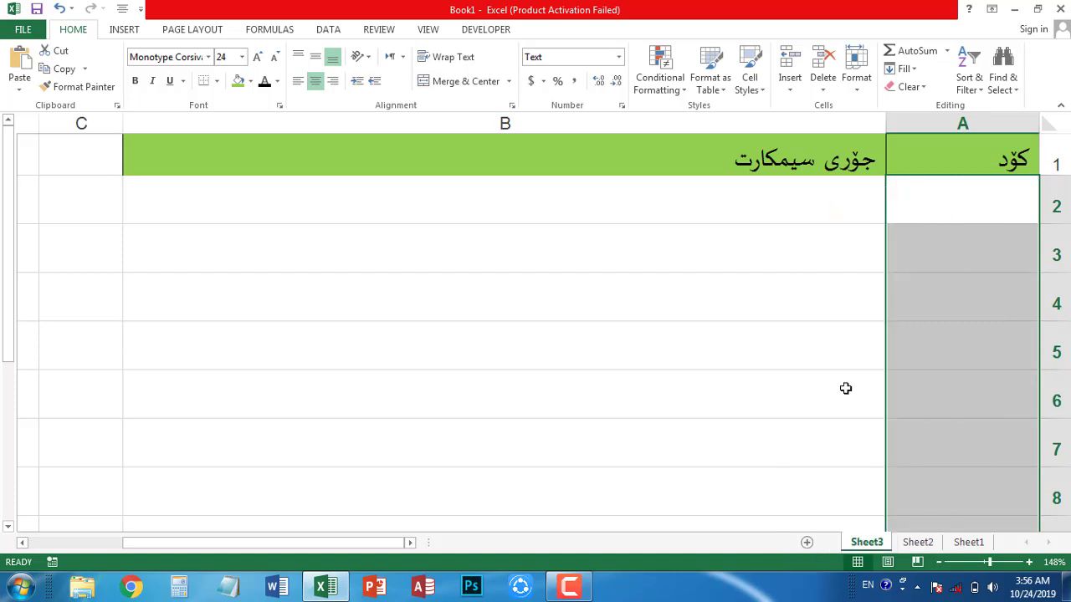
Enter code 0782 in A2, and 0770 in A3 with carrier name 'ئاسیاسێل' beside it
left_click(962, 216)
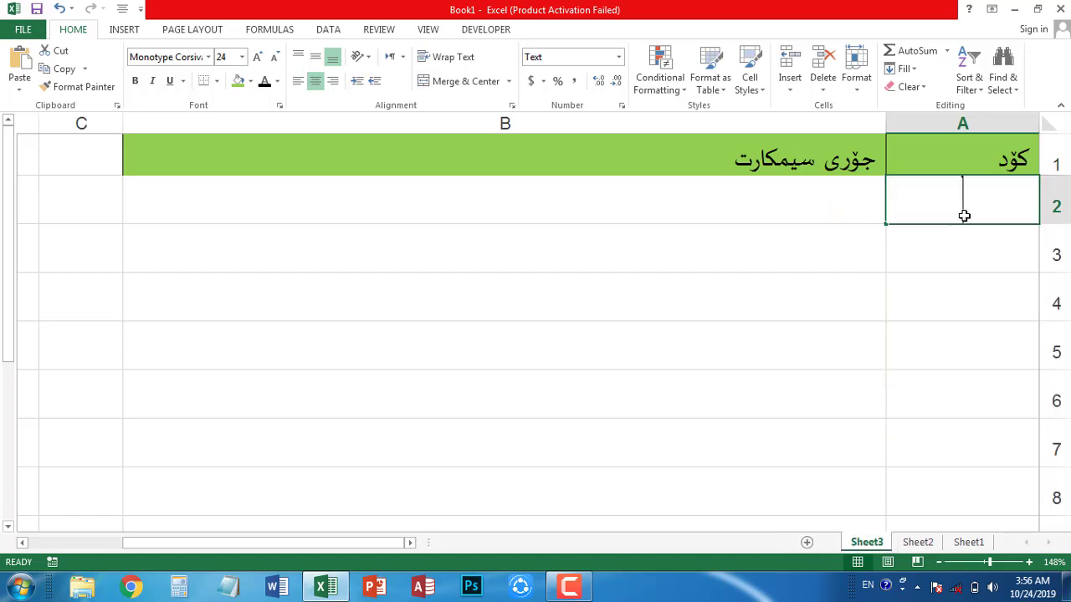
type("0782")
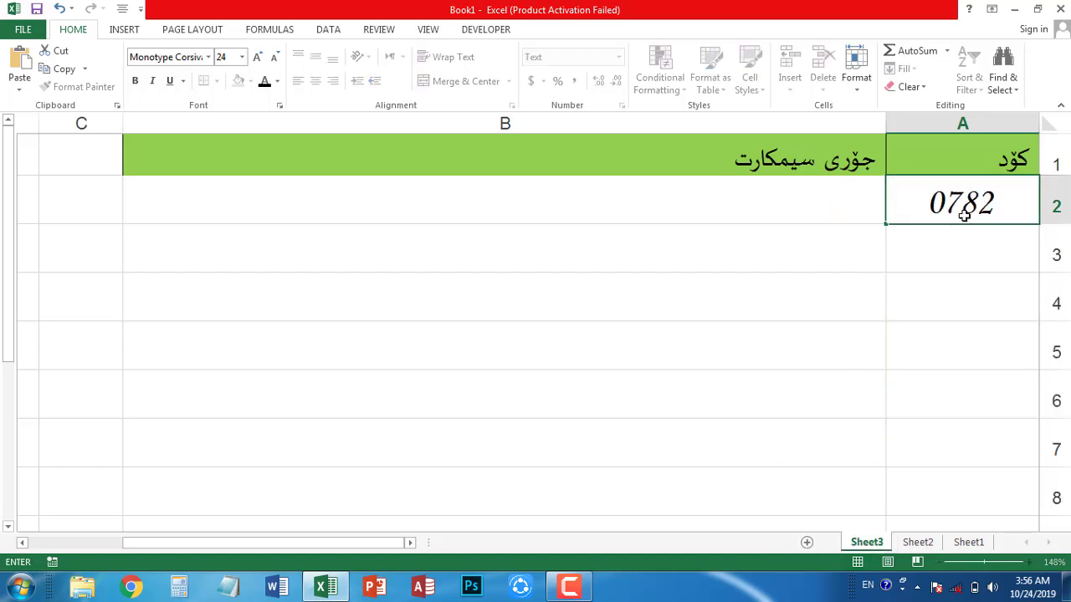
key("Return")
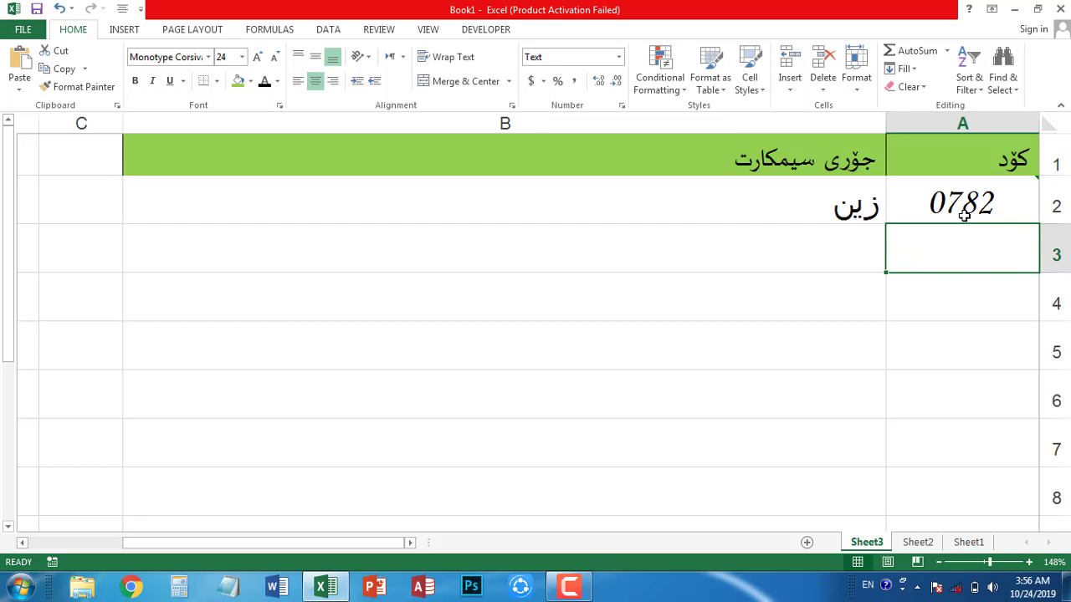
type("0770")
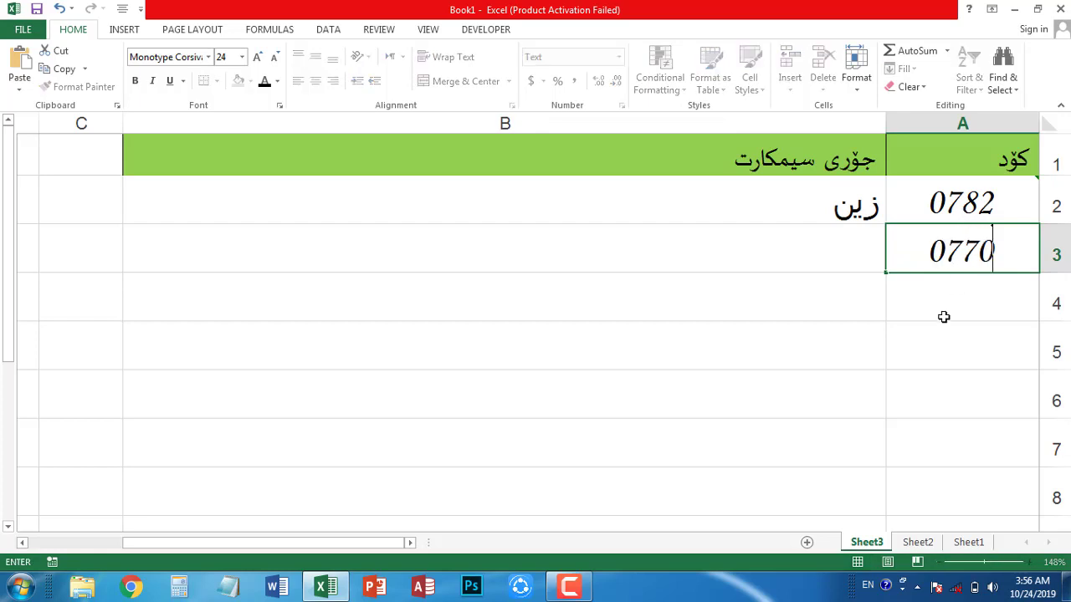
key("Tab")
type("ئاسیاسێل")
key("Return")
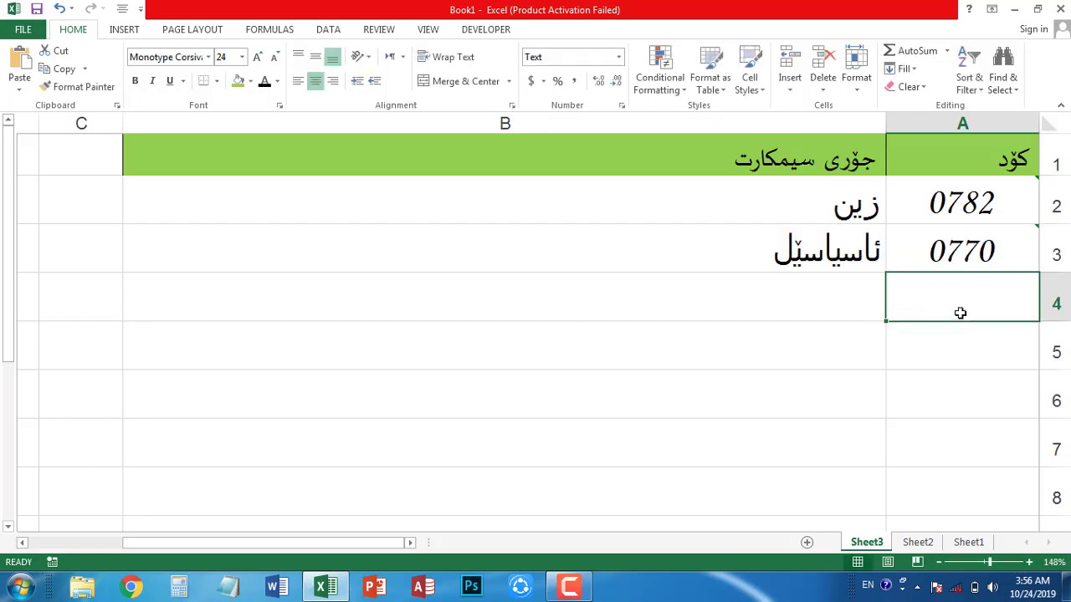
Enter 0750 in A4 with carrier 'كۆرەك تلیكۆم' beside it, and 0782 in A6
type("07")
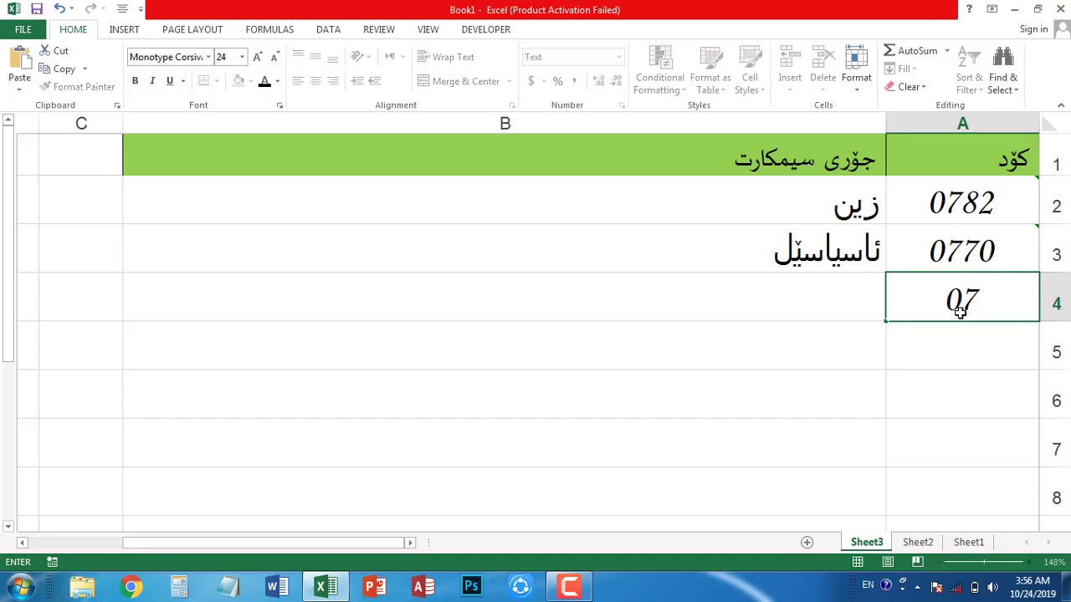
type("50")
key("Tab")
type("كۆرەك تلیكۆم")
key("Return")
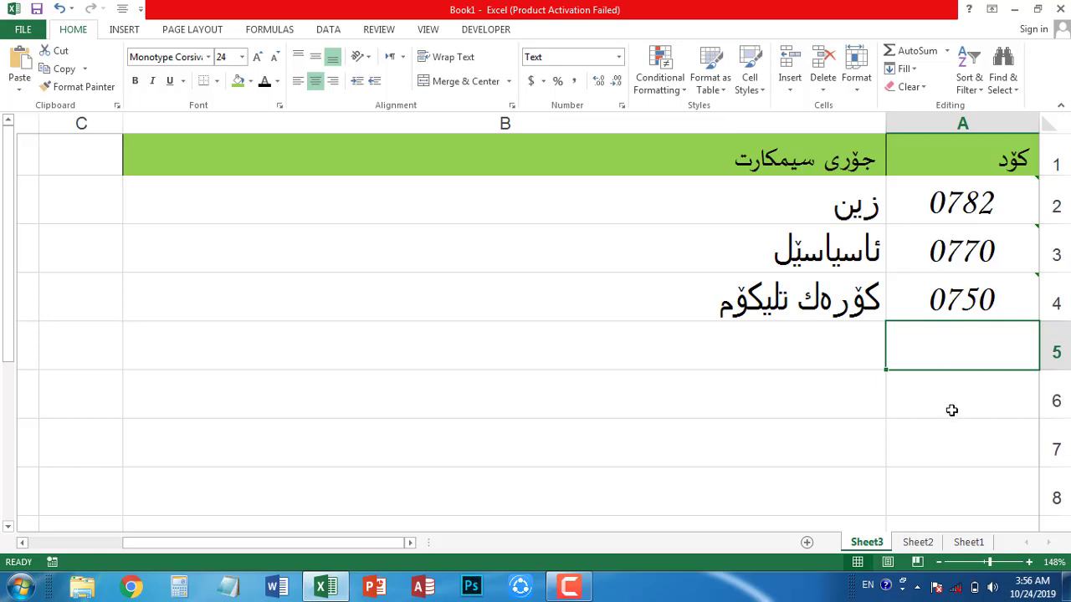
left_click(952, 409)
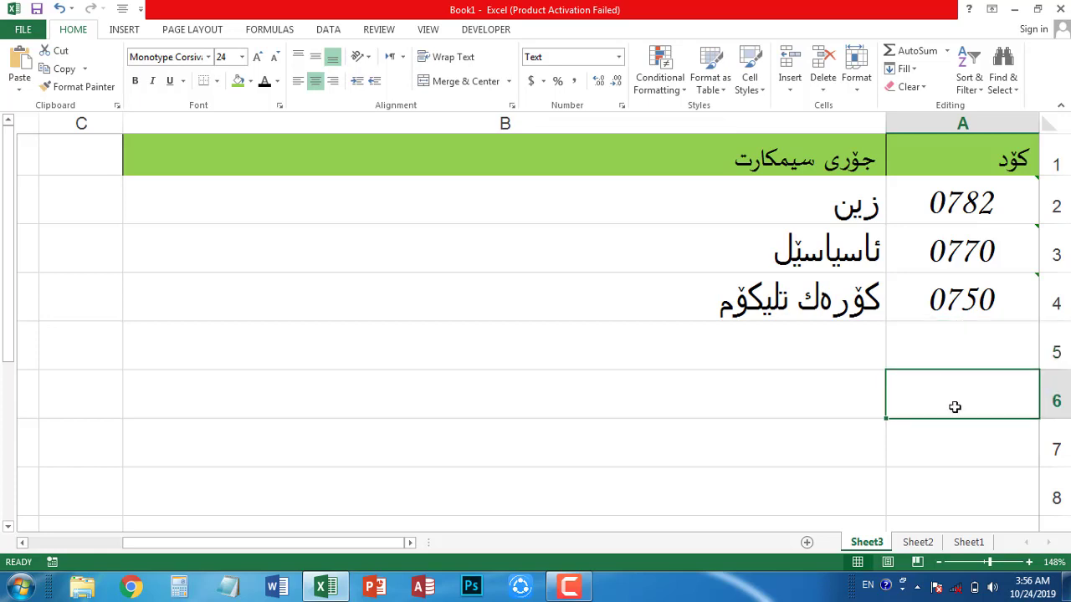
type("0782")
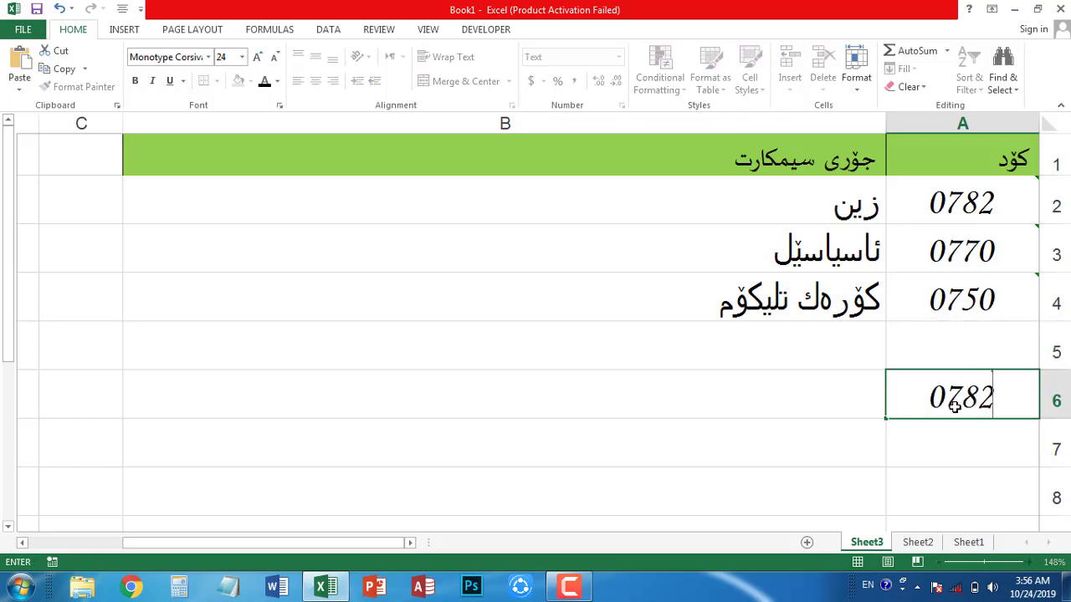
key("Return")
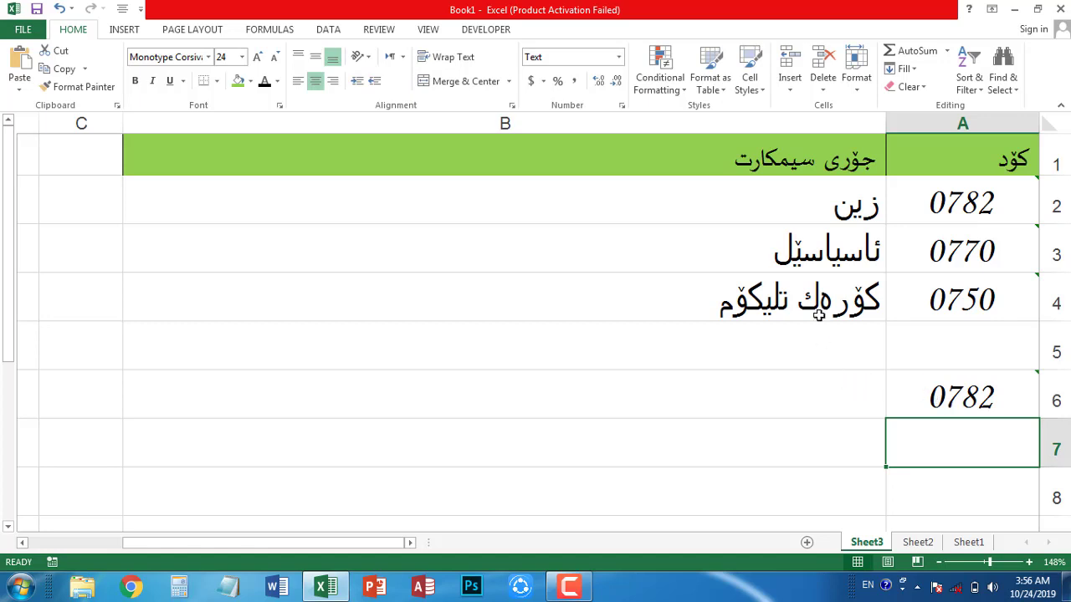
left_click(815, 295)
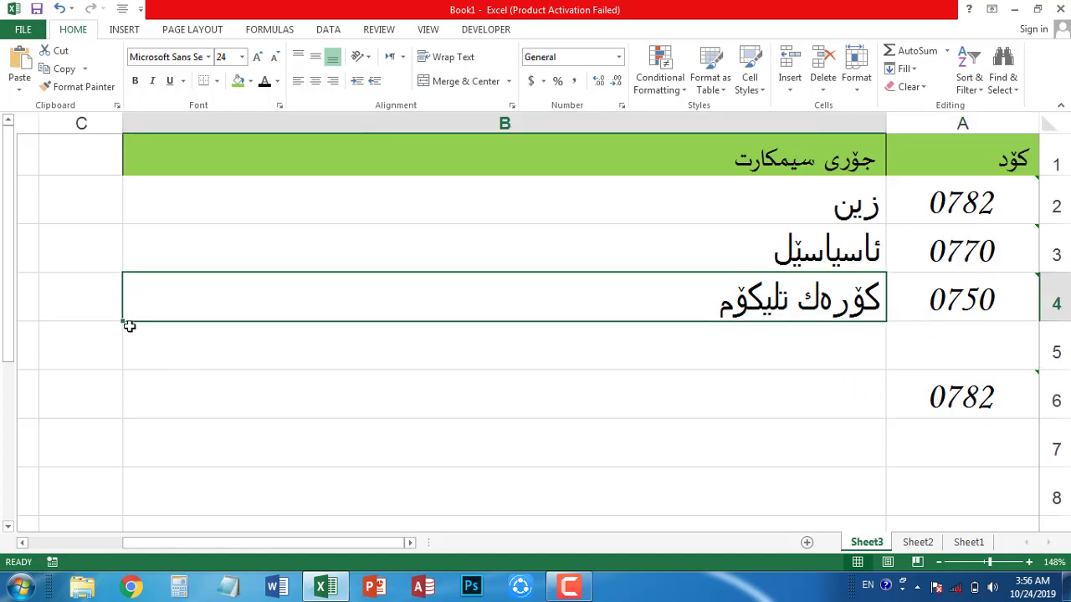
Copy the B4 carrier-name formula down to B6 and enter code 0770 in A5
mouse_move(122, 322)
left_mouse_down()
mouse_move(137, 420)
mouse_move(150, 428)
left_mouse_up()
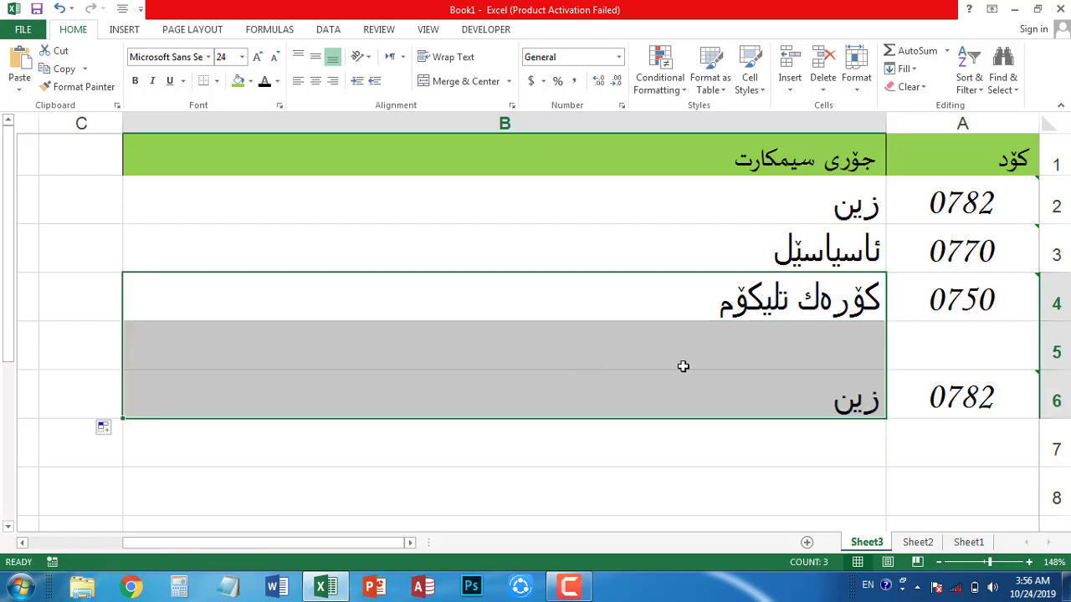
left_click(748, 380)
left_click(967, 340)
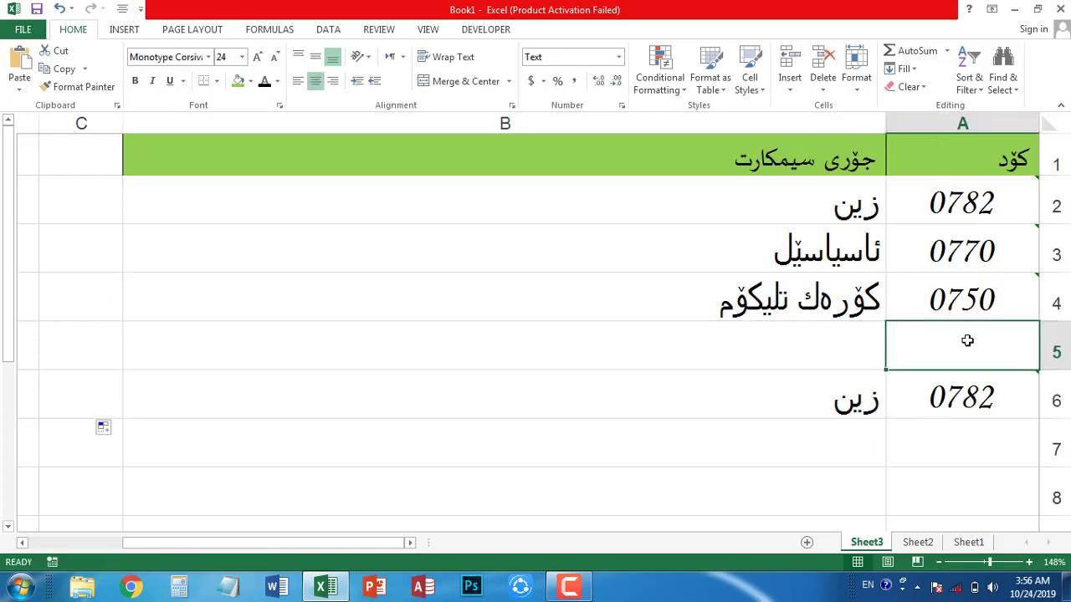
type("0770")
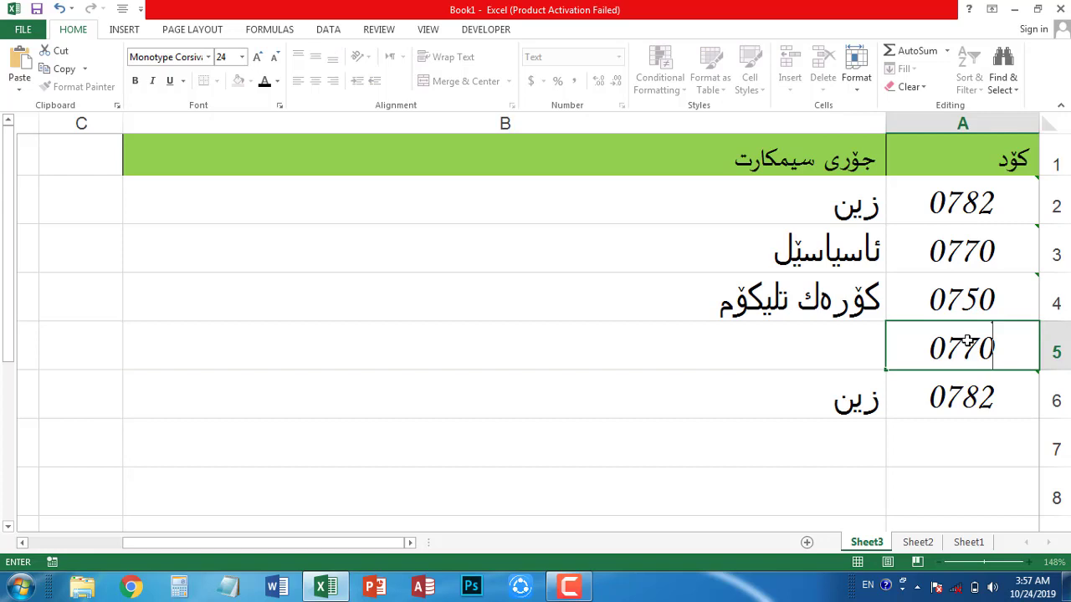
key("Return")
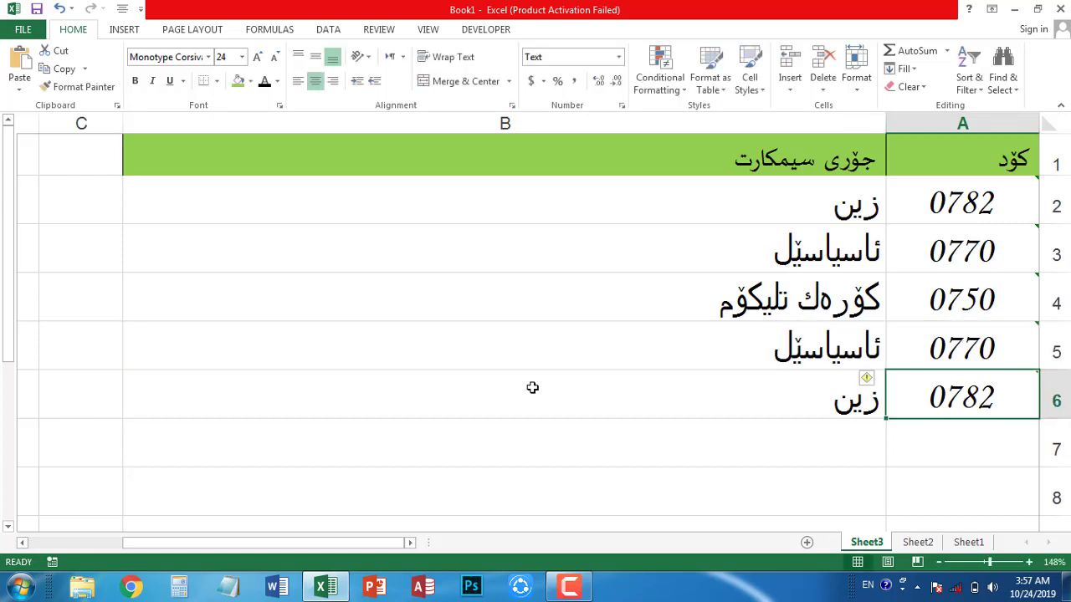
left_click(576, 588)
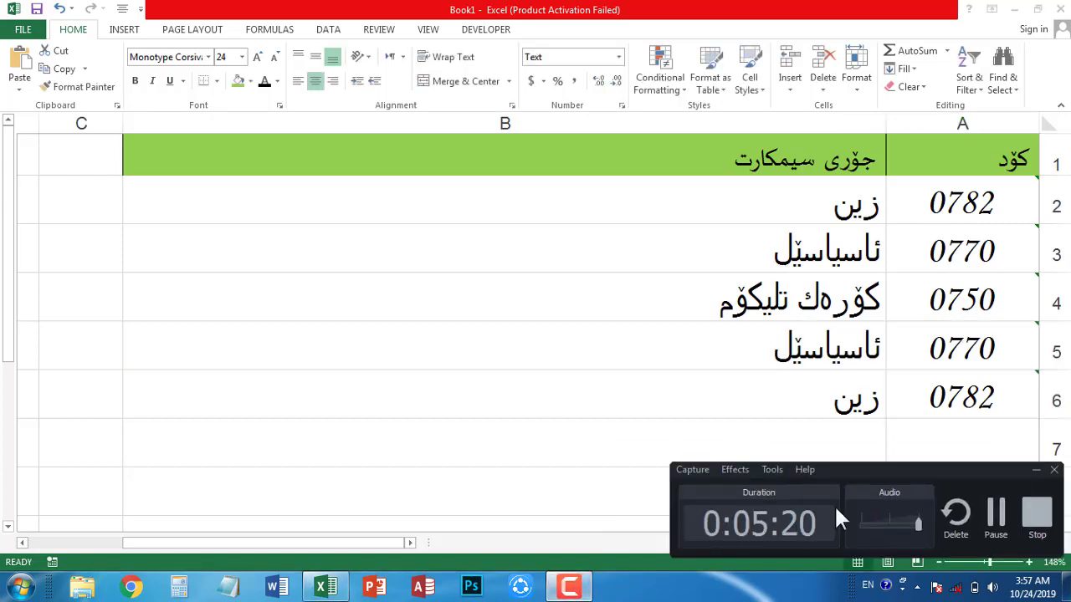